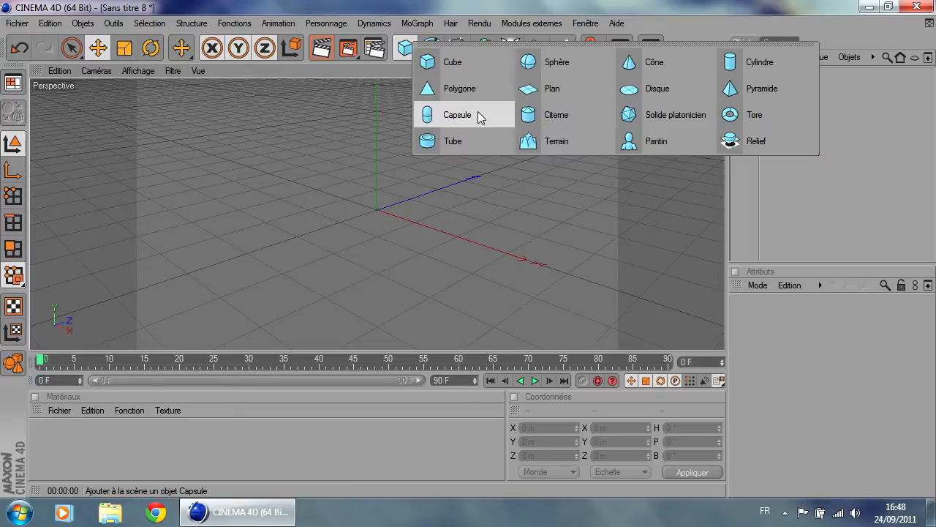
Step: Add a capsule with a radius of 5 m and a height of 1000 m
{"action": "left_click", "coordinate": [457, 117]}
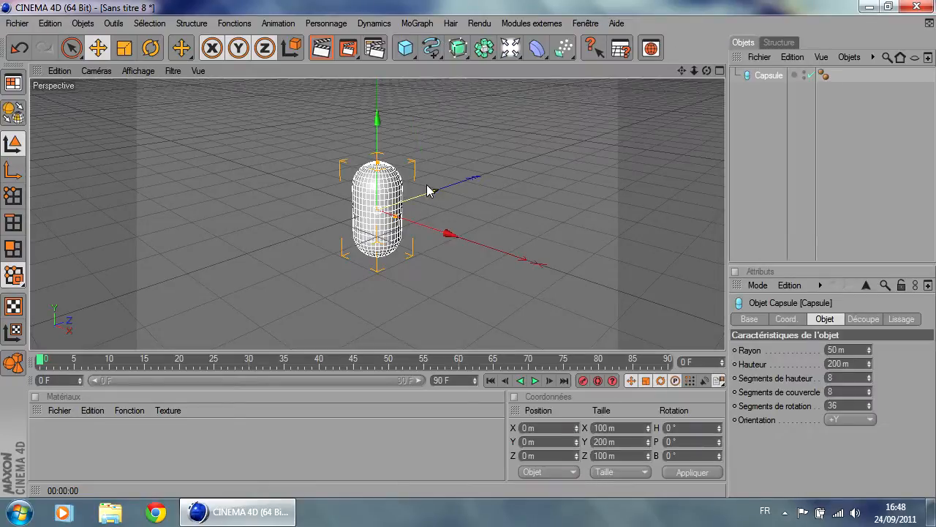
{"action": "left_click", "coordinate": [838, 351]}
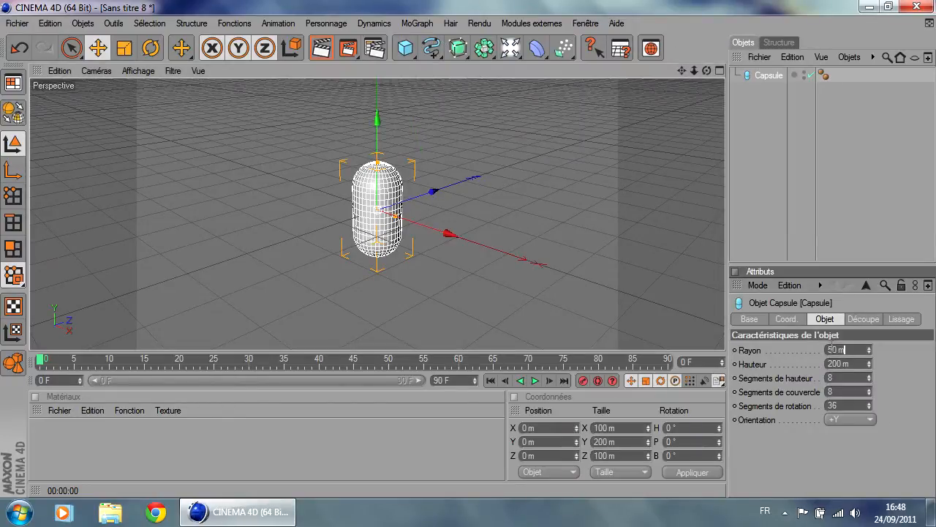
{"action": "type", "text": "5"}
{"action": "key", "text": "Return"}
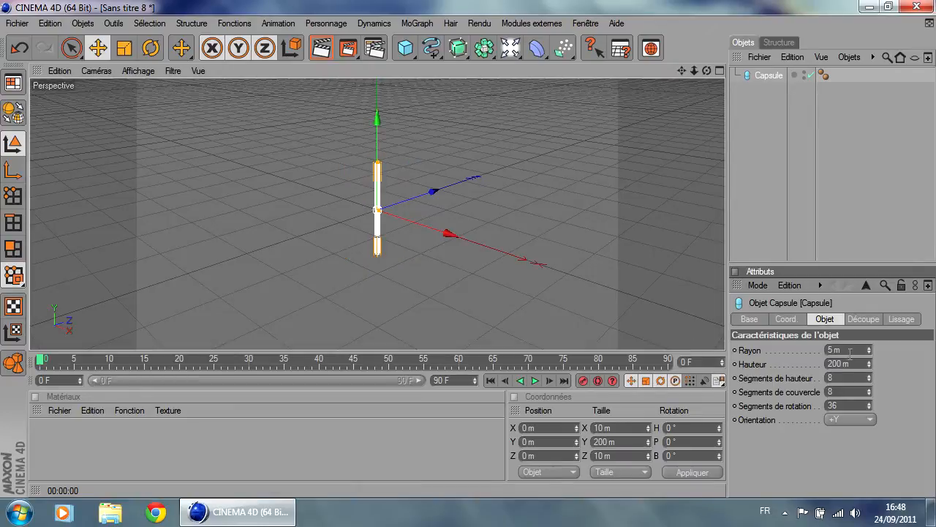
{"action": "type", "text": "1000"}
{"action": "key", "text": "Return"}
Step: Set the capsule's Y position to 500 m so it stands on the ground grid
{"action": "scroll", "coordinate": [469, 184], "scroll_direction": "down", "scroll_amount": 5}
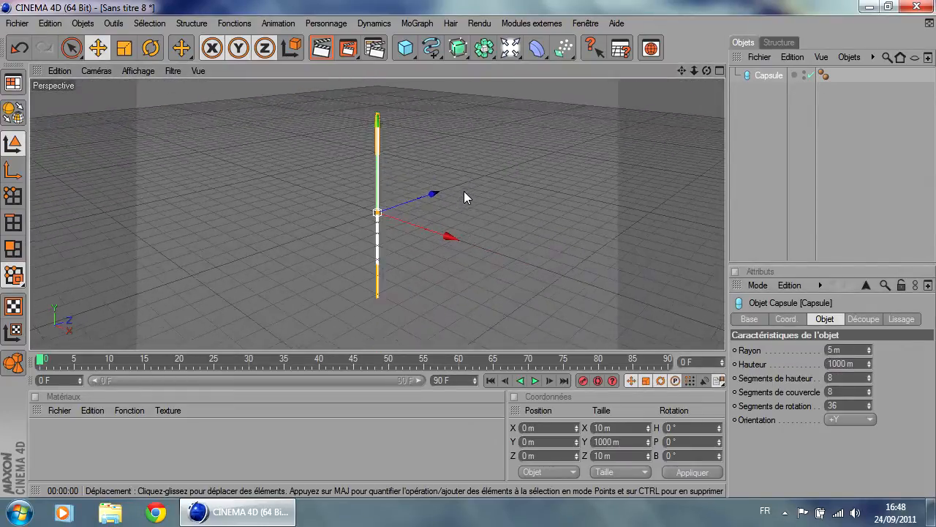
{"action": "left_click", "coordinate": [526, 442]}
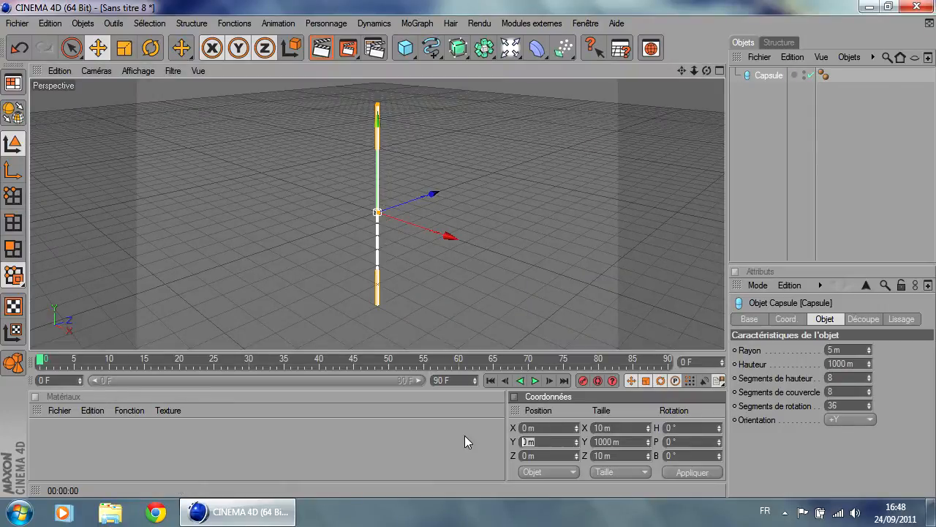
{"action": "type", "text": "500"}
{"action": "key", "text": "Return"}
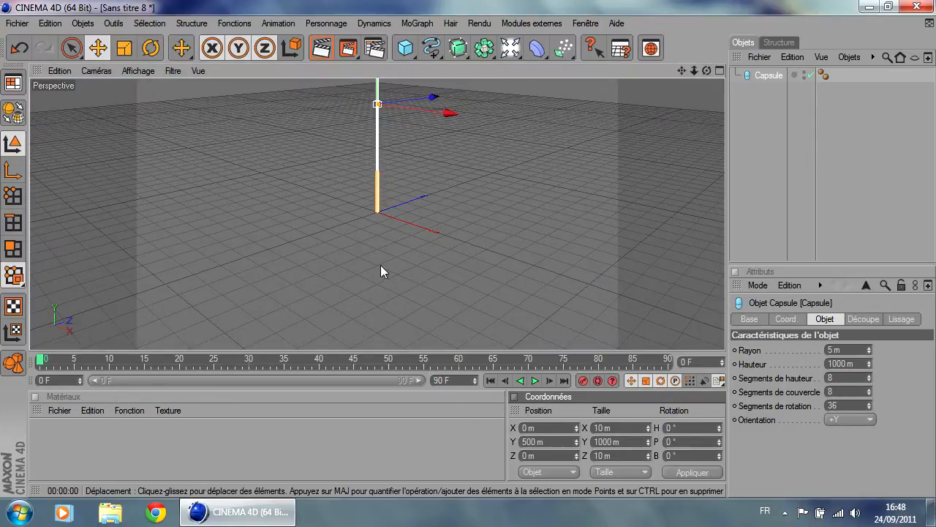
Step: Examine the tall thin capsule and the surrounding ground grid from several distances and angles
{"action": "scroll", "coordinate": [503, 215], "scroll_direction": "up", "scroll_amount": 8}
{"action": "left_click", "coordinate": [488, 157]}
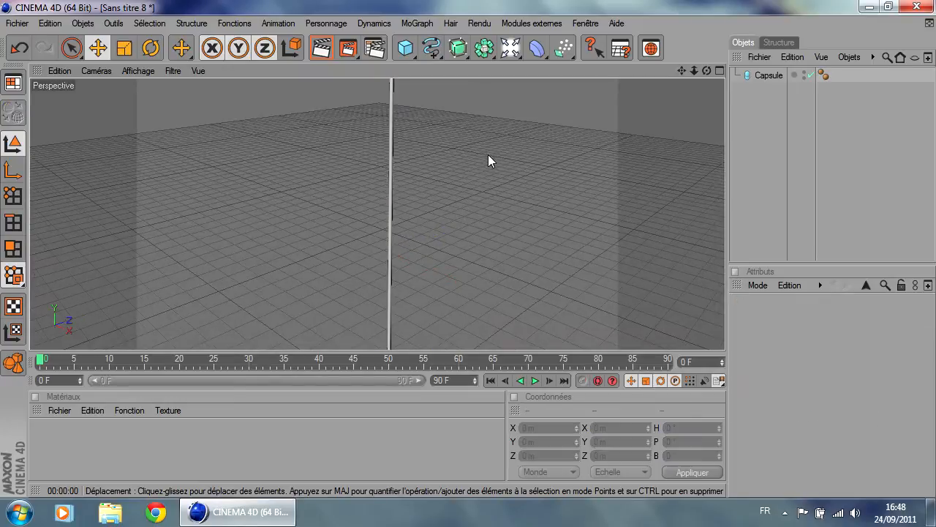
{"action": "middle_click_drag", "start_coordinate": [502, 150], "coordinate": [490, 170], "text": "alt"}
{"action": "scroll", "coordinate": [483, 147], "scroll_direction": "up", "scroll_amount": 4}
{"action": "scroll", "coordinate": [481, 147], "scroll_direction": "up", "scroll_amount": 3}
{"action": "left_click_drag", "start_coordinate": [493, 141], "coordinate": [472, 155], "text": "alt"}
{"action": "scroll", "coordinate": [470, 159], "scroll_direction": "down", "scroll_amount": 5}
{"action": "middle_click_drag", "start_coordinate": [494, 178], "coordinate": [408, 148], "text": "alt"}
{"action": "scroll", "coordinate": [497, 180], "scroll_direction": "up", "scroll_amount": 2}
{"action": "scroll", "coordinate": [496, 177], "scroll_direction": "down", "scroll_amount": 5}
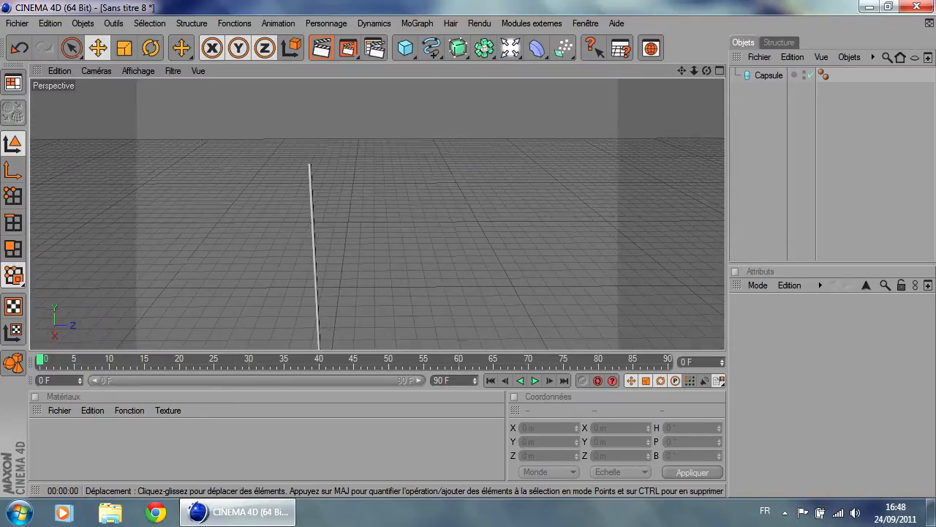
{"action": "left_click_drag", "start_coordinate": [495, 178], "coordinate": [505, 154], "text": "alt"}
{"action": "middle_click_drag", "start_coordinate": [493, 180], "coordinate": [457, 169], "text": "alt"}
{"action": "scroll", "coordinate": [495, 178], "scroll_direction": "down", "scroll_amount": 4}
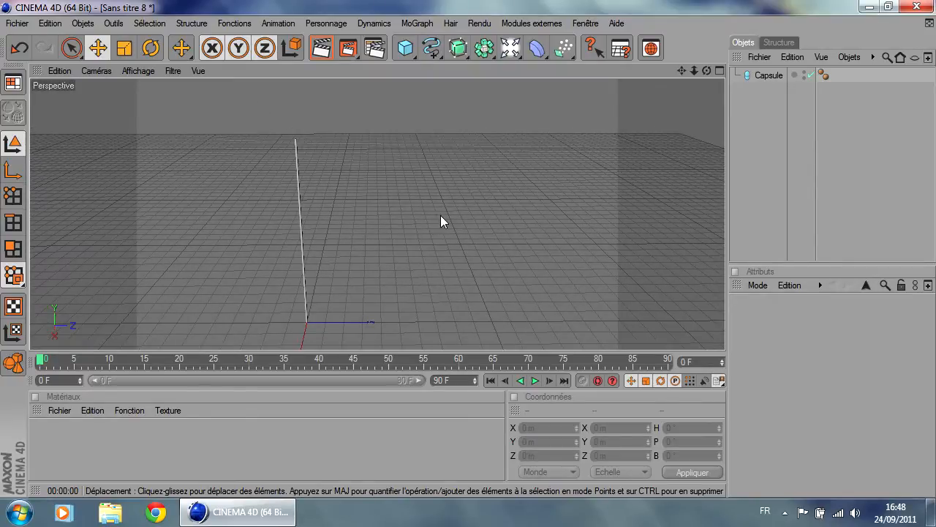
{"action": "left_click_drag", "start_coordinate": [467, 261], "coordinate": [444, 233], "text": "alt"}
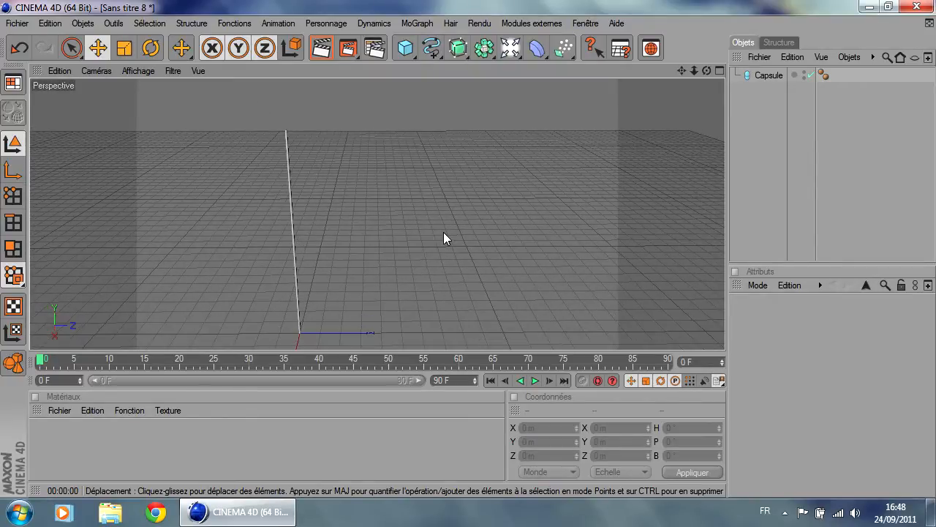
Step: Add a plane beside the pole at about 762 m in Z and set its width and height to 1000 m
{"action": "left_click", "coordinate": [405, 48]}
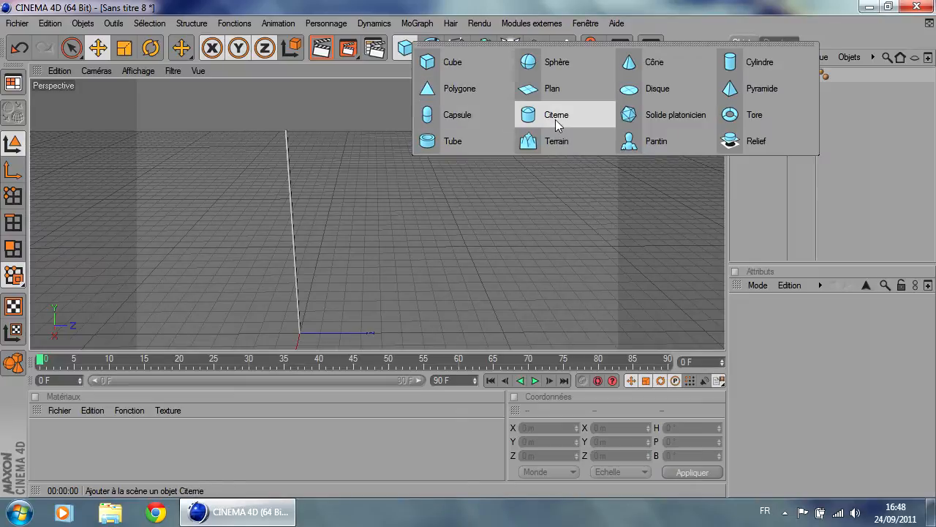
{"action": "left_click", "coordinate": [599, 93]}
{"action": "left_click_drag", "start_coordinate": [383, 326], "coordinate": [587, 363]}
{"action": "left_click", "coordinate": [834, 350]}
{"action": "type", "text": "10"}
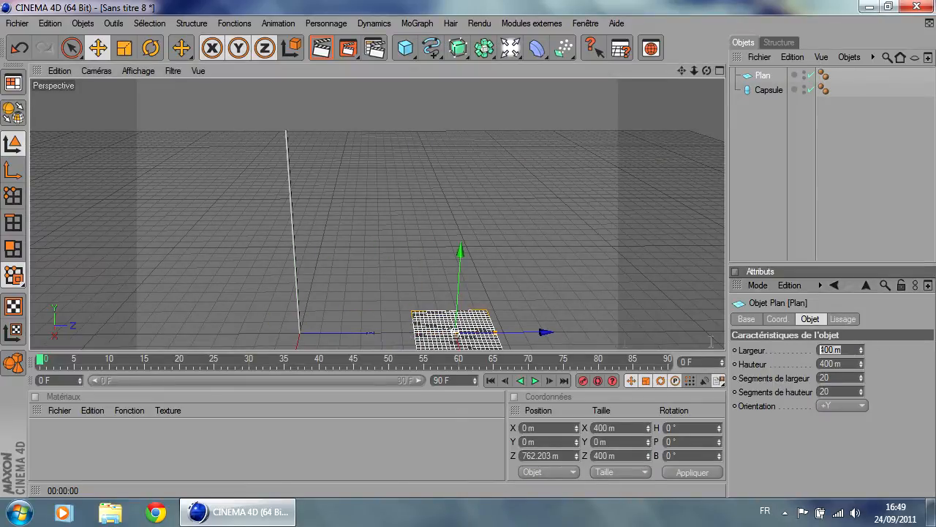
{"action": "type", "text": "00"}
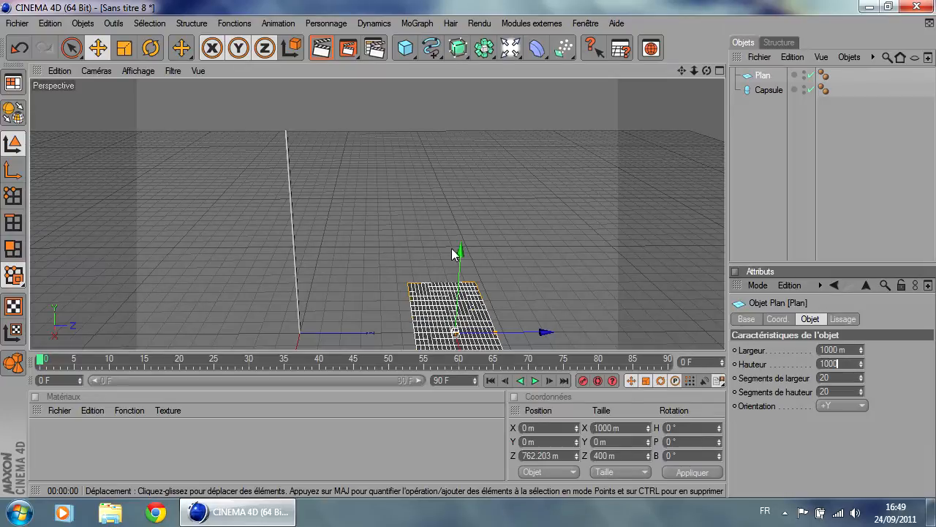
{"action": "left_click", "coordinate": [534, 256]}
Step: Raise the plane above the ground to about 646 m in Y
{"action": "left_click", "coordinate": [453, 327]}
{"action": "mouse_move", "coordinate": [460, 284]}
{"action": "left_mouse_down"}
{"action": "mouse_move", "coordinate": [468, 168]}
{"action": "mouse_move", "coordinate": [476, 275]}
{"action": "left_mouse_up"}
{"action": "left_click", "coordinate": [761, 146]}
{"action": "middle_click_drag", "start_coordinate": [559, 210], "coordinate": [505, 238], "text": "alt"}
{"action": "scroll", "coordinate": [540, 211], "scroll_direction": "up", "scroll_amount": 3}
{"action": "left_click", "coordinate": [758, 158]}
{"action": "scroll", "coordinate": [560, 193], "scroll_direction": "down", "scroll_amount": 1}
{"action": "left_click", "coordinate": [760, 76]}
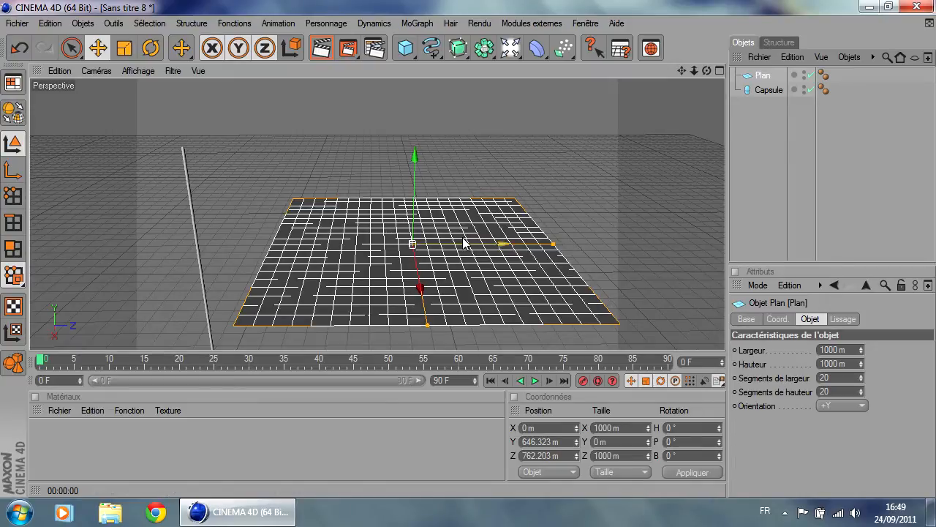
Step: Convert the plane to an editable polygon object and give it a Clothilde Tissu tag
{"action": "left_click", "coordinate": [15, 114]}
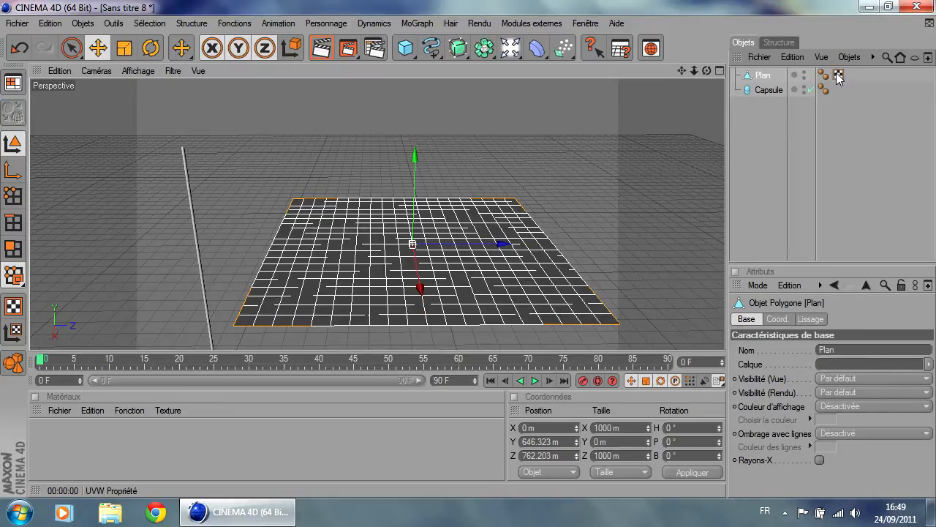
{"action": "right_click", "coordinate": [762, 80]}
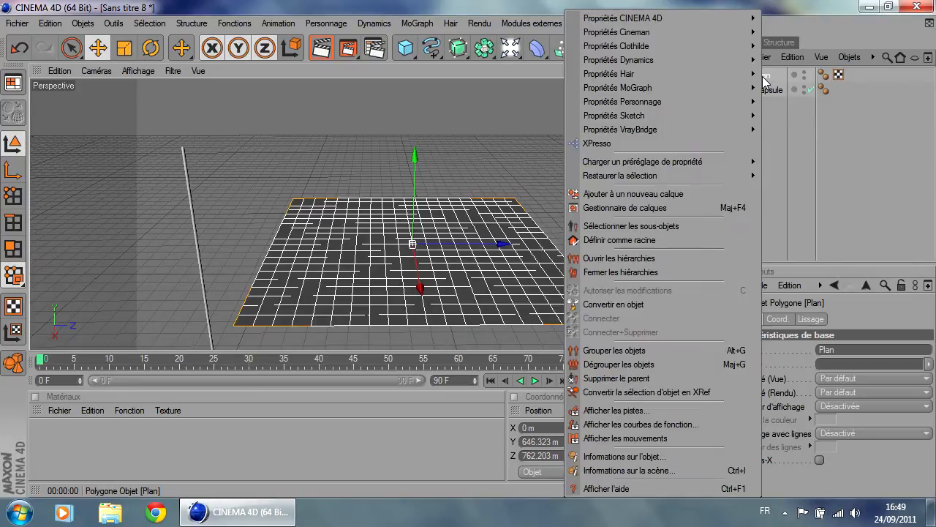
{"action": "mouse_move", "coordinate": [626, 48]}
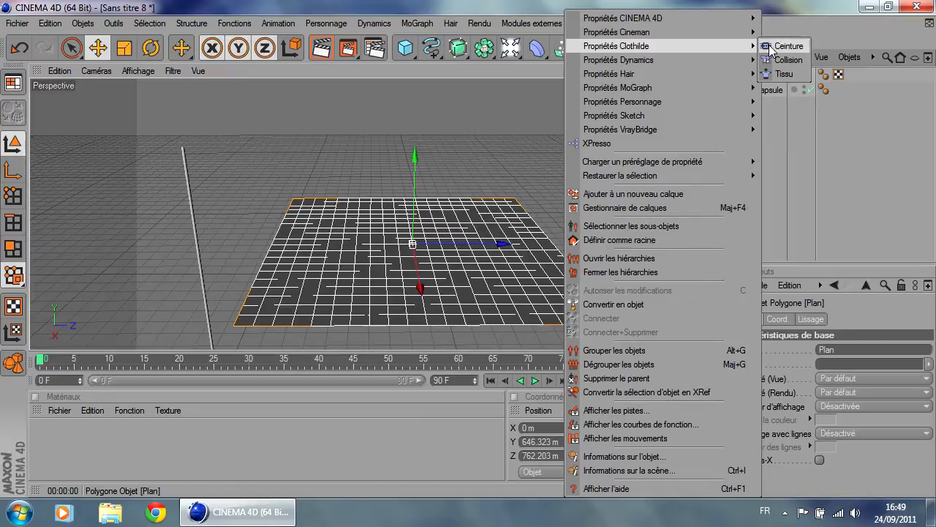
{"action": "left_click", "coordinate": [784, 75]}
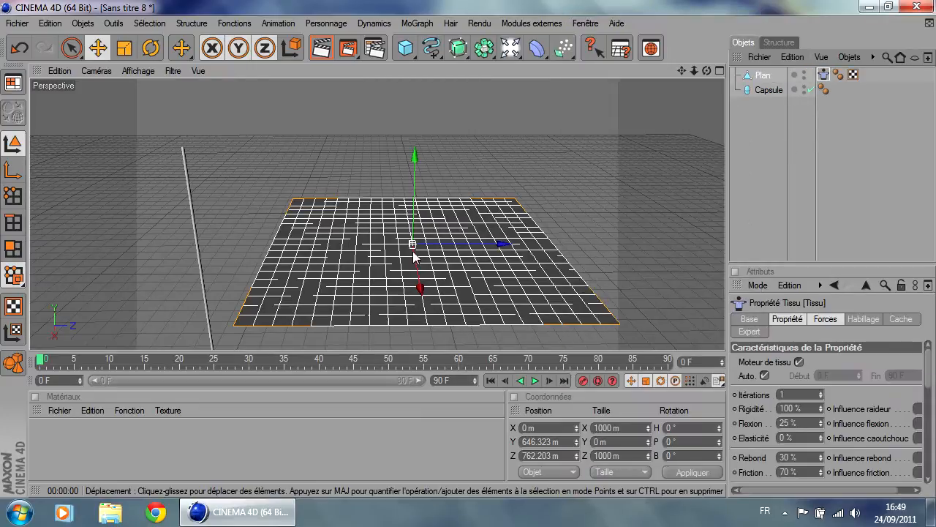
Step: Play the animation to check how the cloth plane falls, then stop playback
{"action": "scroll", "coordinate": [417, 241], "scroll_direction": "down", "scroll_amount": 3}
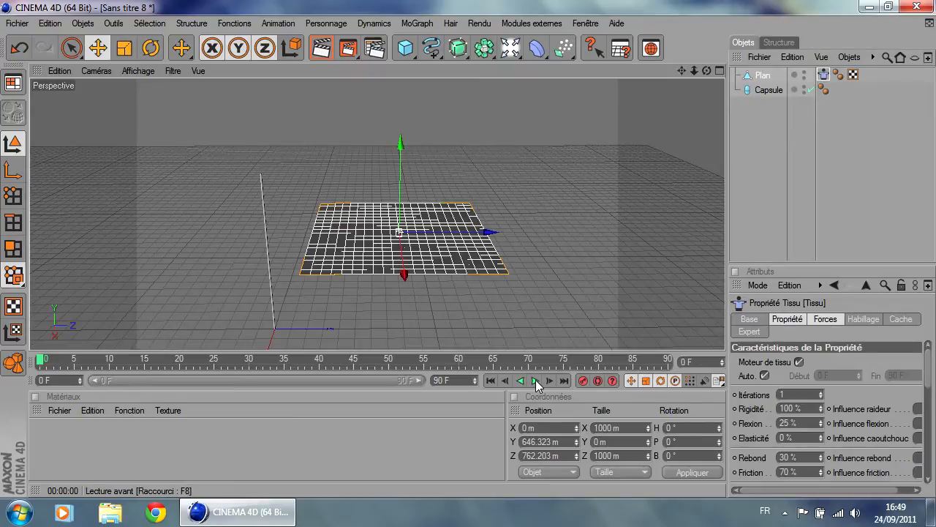
{"action": "scroll", "coordinate": [531, 255], "scroll_direction": "down", "scroll_amount": 2}
{"action": "left_click", "coordinate": [535, 381]}
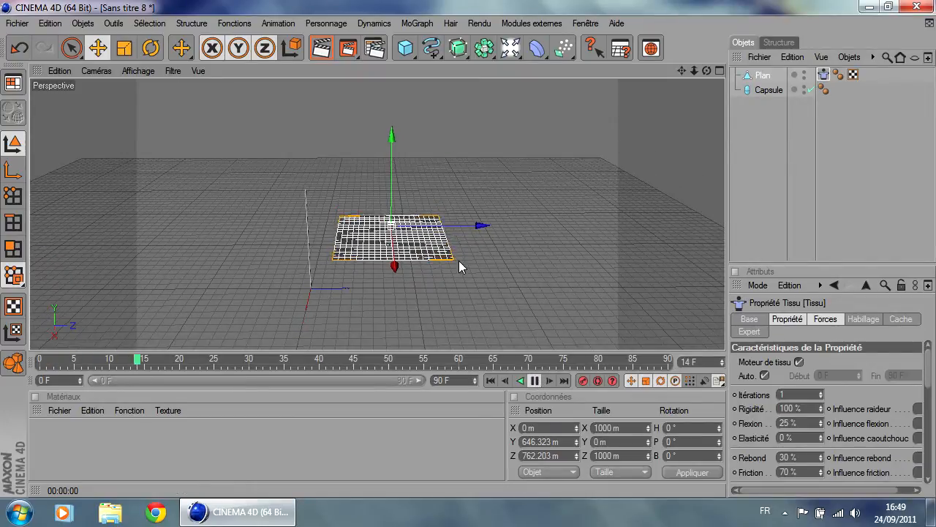
{"action": "left_click_drag", "start_coordinate": [493, 277], "coordinate": [487, 344], "text": "alt"}
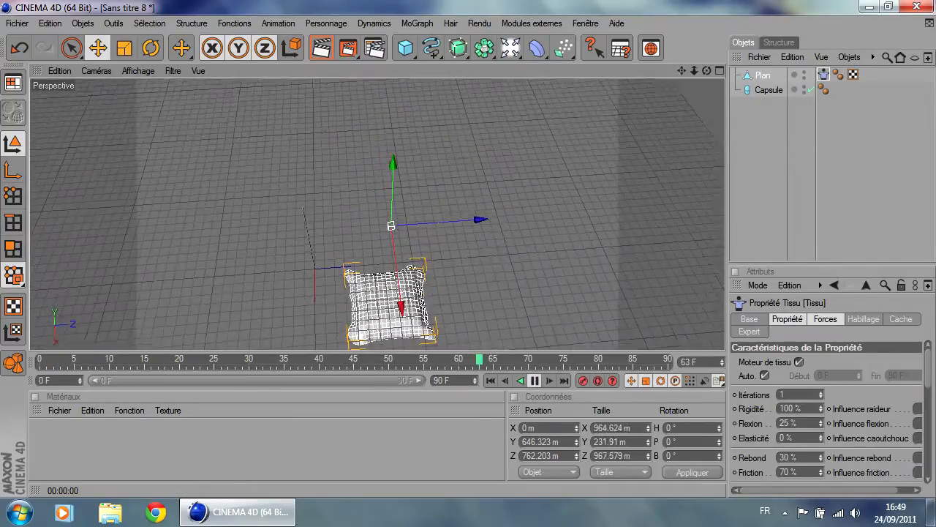
{"action": "left_click", "coordinate": [534, 381]}
Step: Set the end of the animation timeline to frame 1000
{"action": "left_click_drag", "start_coordinate": [474, 380], "coordinate": [475, 382]}
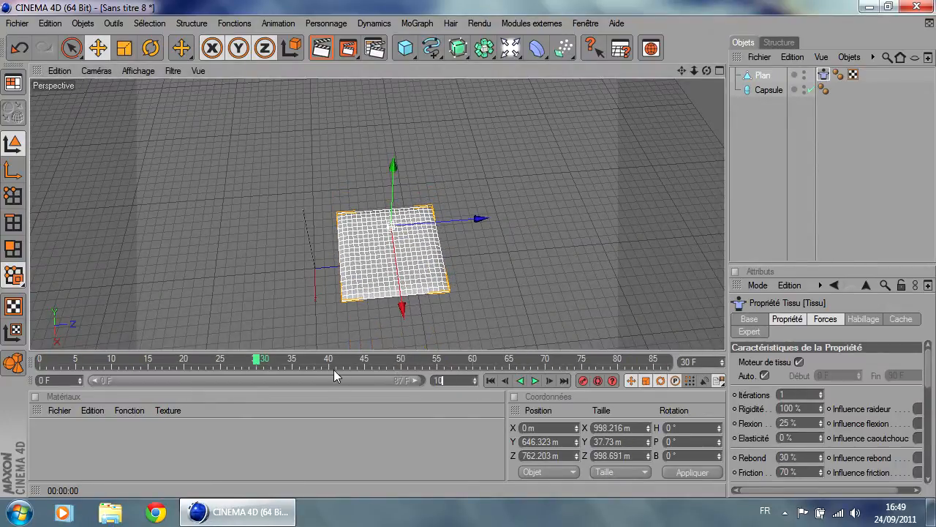
{"action": "key", "text": "Return"}
{"action": "left_click_drag", "start_coordinate": [125, 383], "coordinate": [91, 380]}
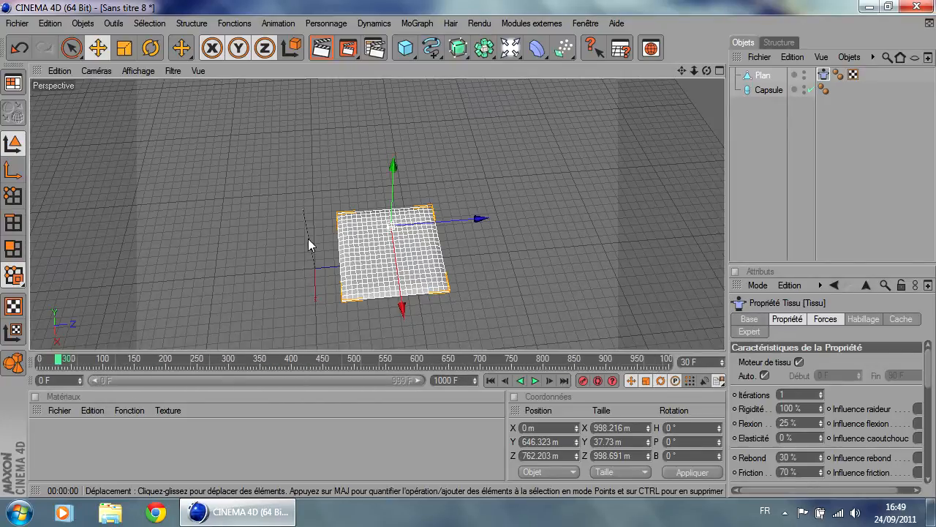
Step: Return to the first frame, replay the cloth fall briefly from a lower viewpoint, and rewind to frame 0
{"action": "scroll", "coordinate": [386, 264], "scroll_direction": "down", "scroll_amount": 2}
{"action": "scroll", "coordinate": [449, 276], "scroll_direction": "up", "scroll_amount": 2}
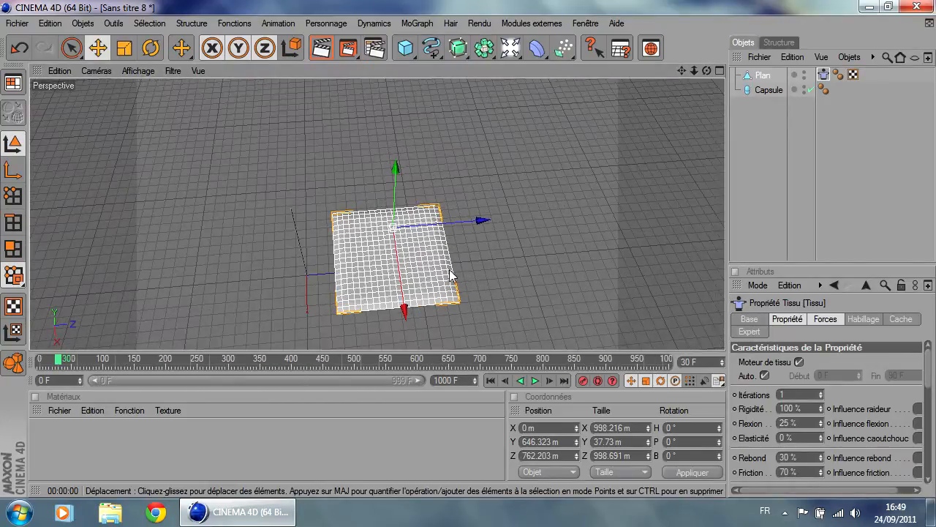
{"action": "left_click_drag", "start_coordinate": [484, 210], "coordinate": [477, 157], "text": "alt"}
{"action": "left_click", "coordinate": [488, 380]}
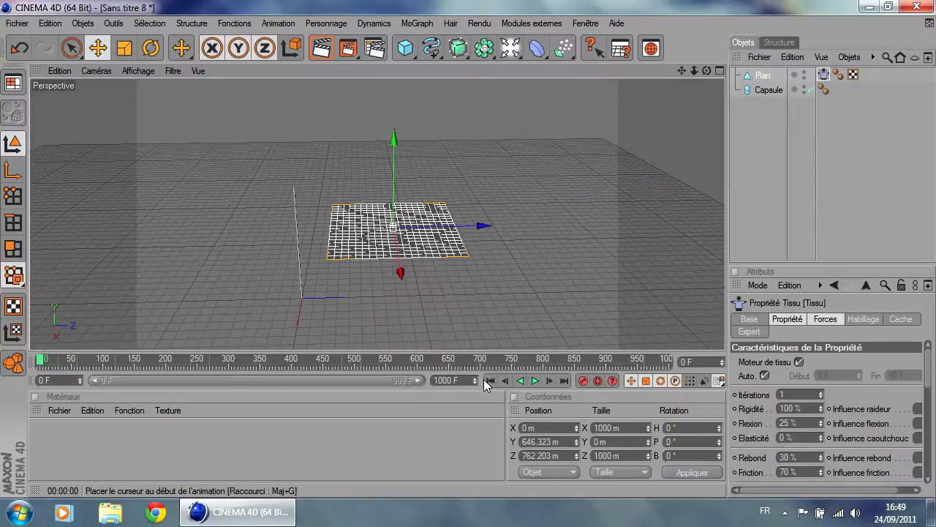
{"action": "left_click", "coordinate": [535, 381]}
{"action": "left_click", "coordinate": [535, 380]}
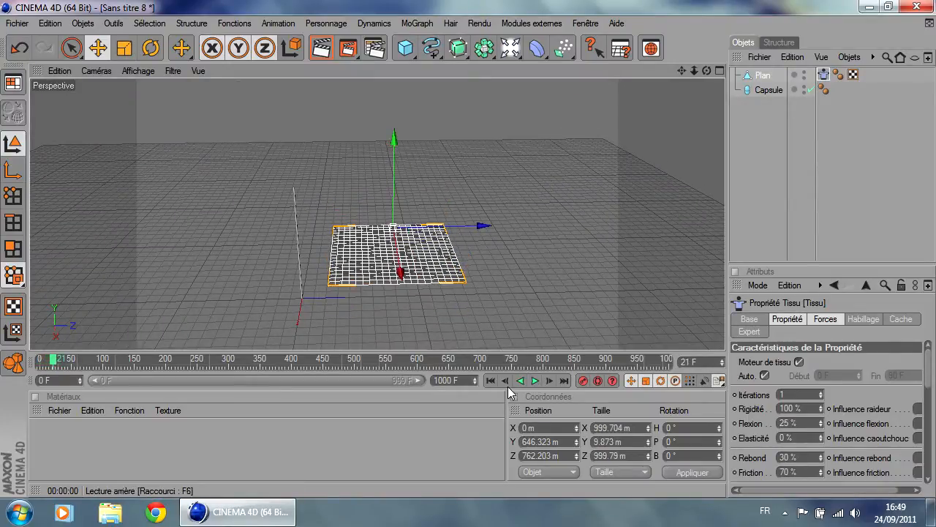
{"action": "left_click", "coordinate": [490, 380]}
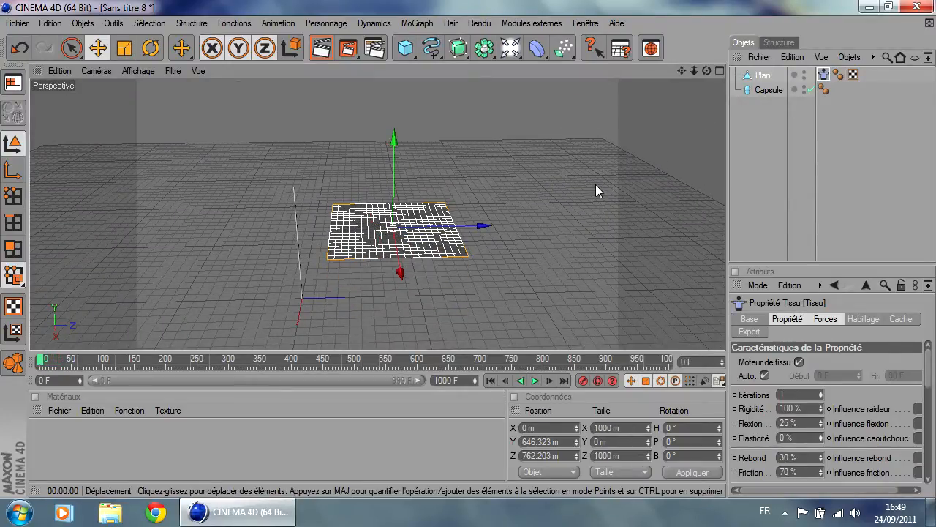
Step: Raise the plane object to about 918 m in Y, try a further raise to about 1079 m and undo that one
{"action": "left_click_drag", "start_coordinate": [394, 209], "coordinate": [395, 177]}
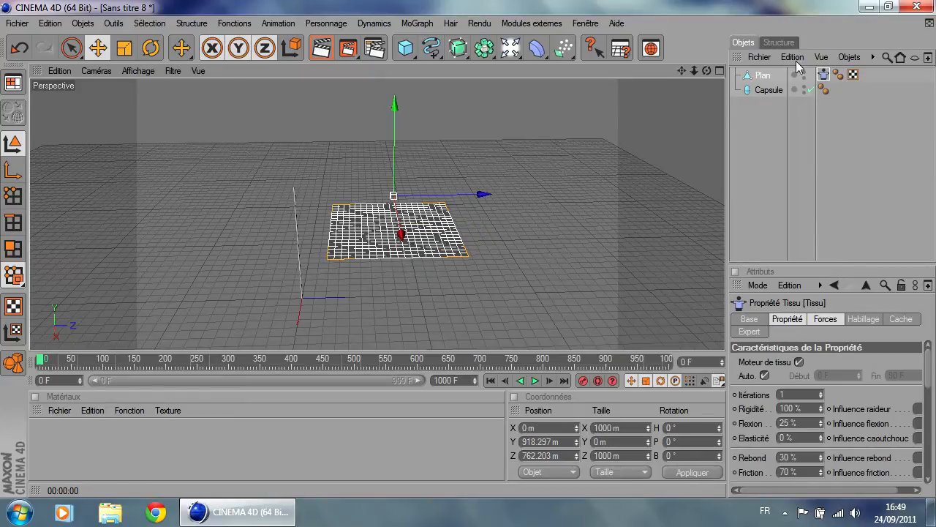
{"action": "left_click", "coordinate": [764, 75]}
{"action": "left_click_drag", "start_coordinate": [399, 167], "coordinate": [399, 145]}
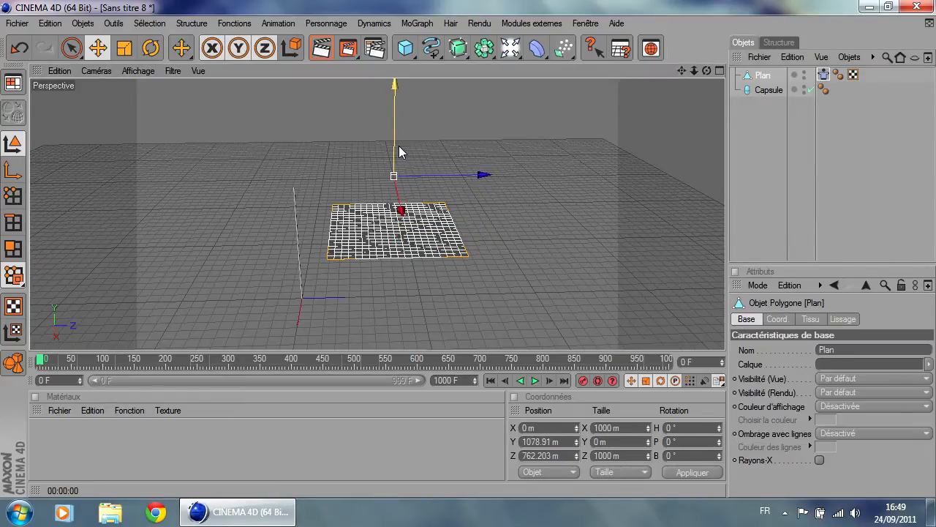
{"action": "key", "text": "ctrl+z"}
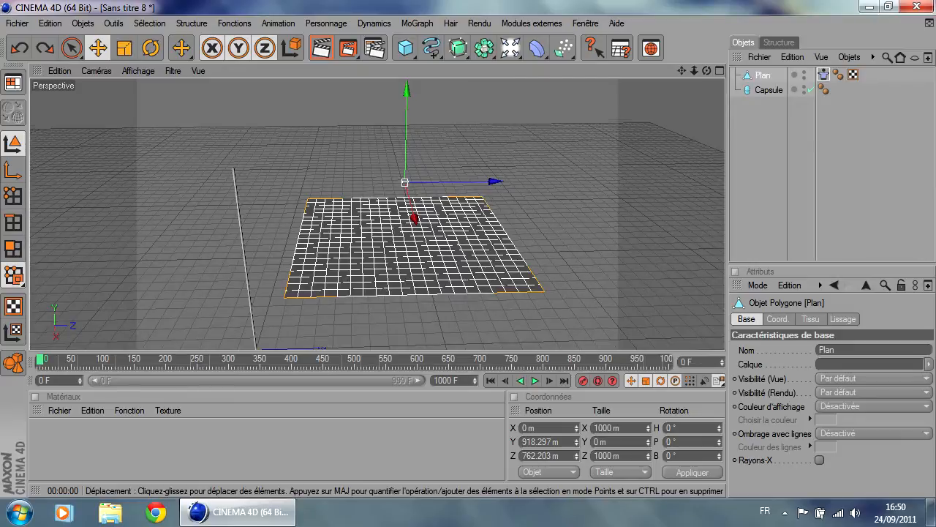
Step: Add a cube and move it along Z to about 752 m, underneath the cloth plane
{"action": "middle_click_drag", "start_coordinate": [656, 195], "coordinate": [638, 144], "text": "alt"}
{"action": "scroll", "coordinate": [634, 143], "scroll_direction": "down", "scroll_amount": 2}
{"action": "left_click_drag", "start_coordinate": [408, 57], "coordinate": [439, 63]}
{"action": "left_click_drag", "start_coordinate": [353, 291], "coordinate": [475, 288]}
Step: Play the simulation to check the cloth against the cube, stop it and return to frame 0
{"action": "left_click", "coordinate": [535, 380]}
{"action": "left_click", "coordinate": [535, 380]}
{"action": "left_click", "coordinate": [490, 380]}
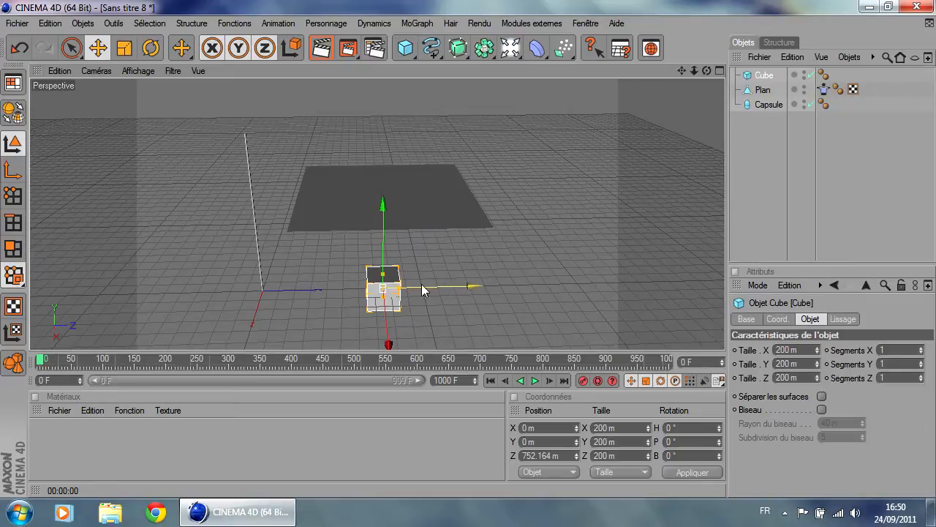
Step: Try a MoGraph Corps rigide tag on the cube as its collision property
{"action": "right_click", "coordinate": [765, 76]}
{"action": "mouse_move", "coordinate": [635, 87]}
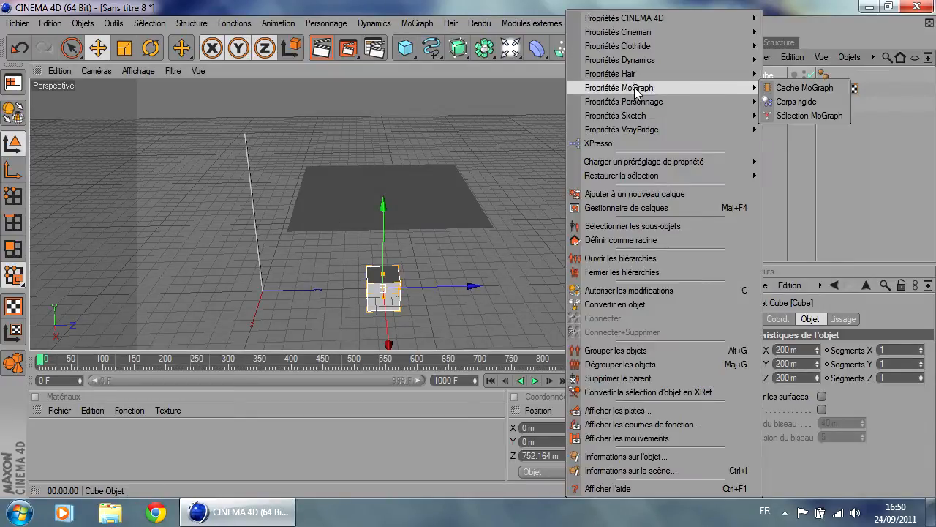
{"action": "left_click", "coordinate": [793, 103]}
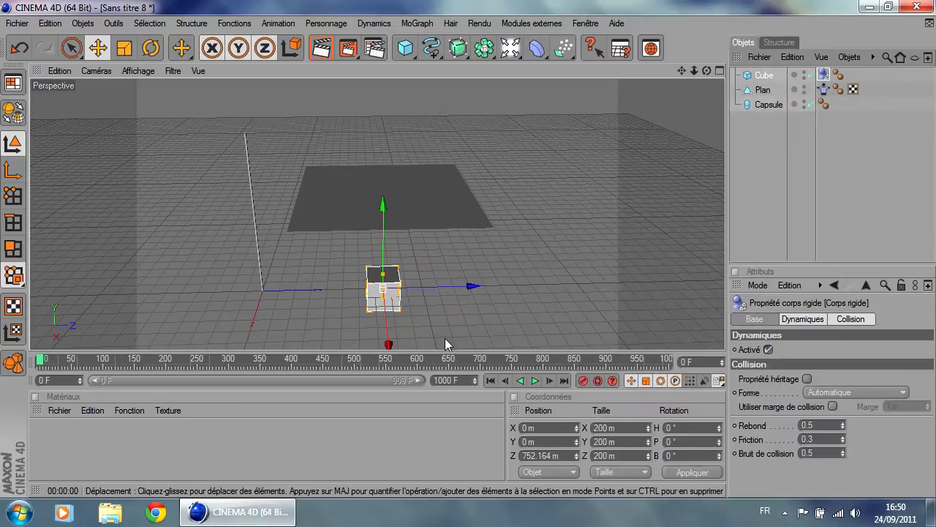
Step: Test the rigid body cube by playing the simulation from frame 0, then delete the cube's Corps rigide tag
{"action": "left_click", "coordinate": [535, 380]}
{"action": "left_click", "coordinate": [535, 380]}
{"action": "left_click", "coordinate": [491, 380]}
{"action": "left_click", "coordinate": [823, 78]}
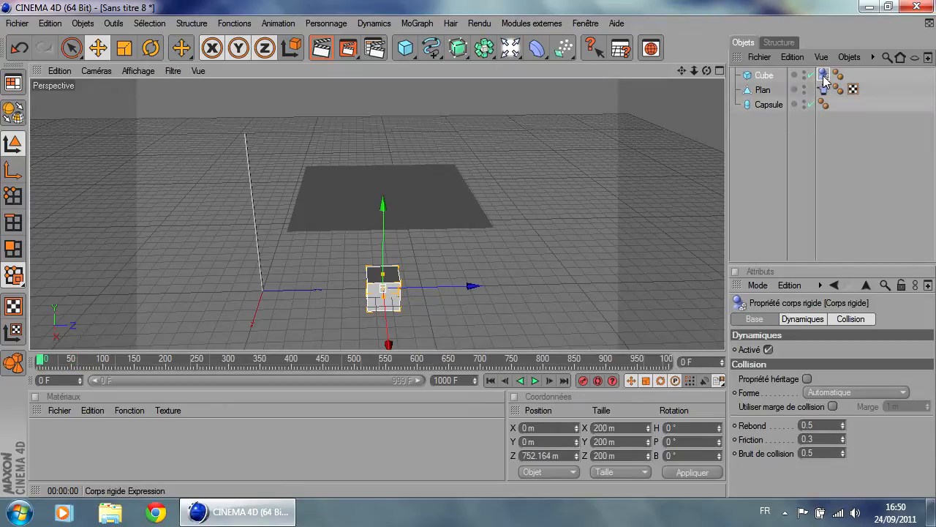
{"action": "key", "text": "Delete"}
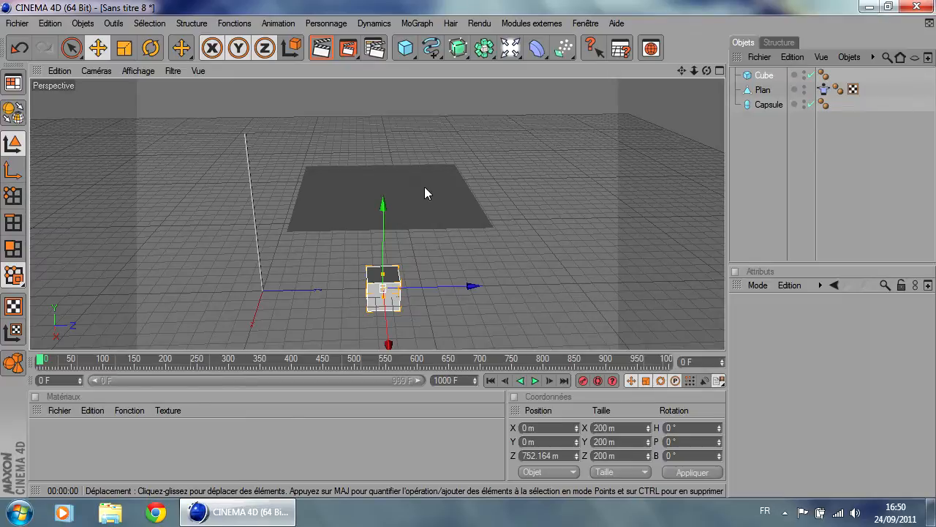
Step: Add a Clothilde Collision tag to the cube and examine from closer how the cloth falls over it during playback
{"action": "right_click", "coordinate": [764, 80]}
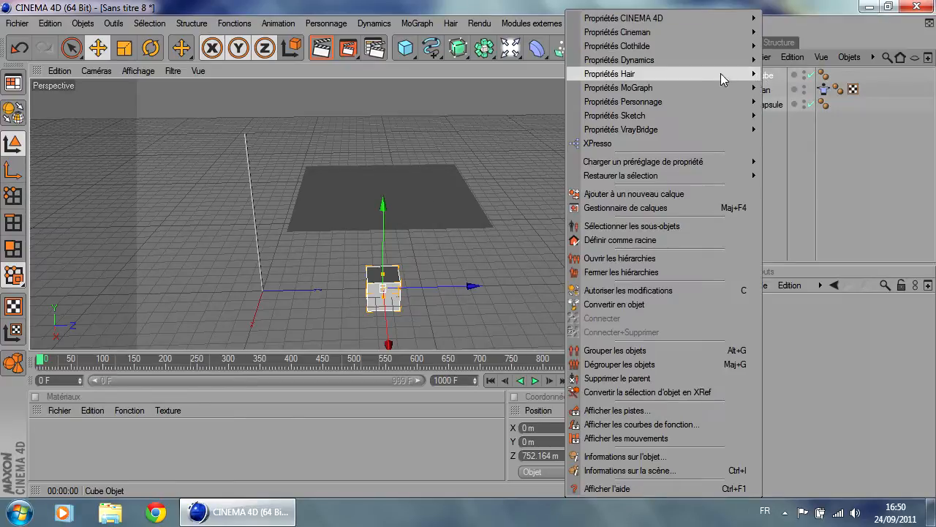
{"action": "mouse_move", "coordinate": [634, 46]}
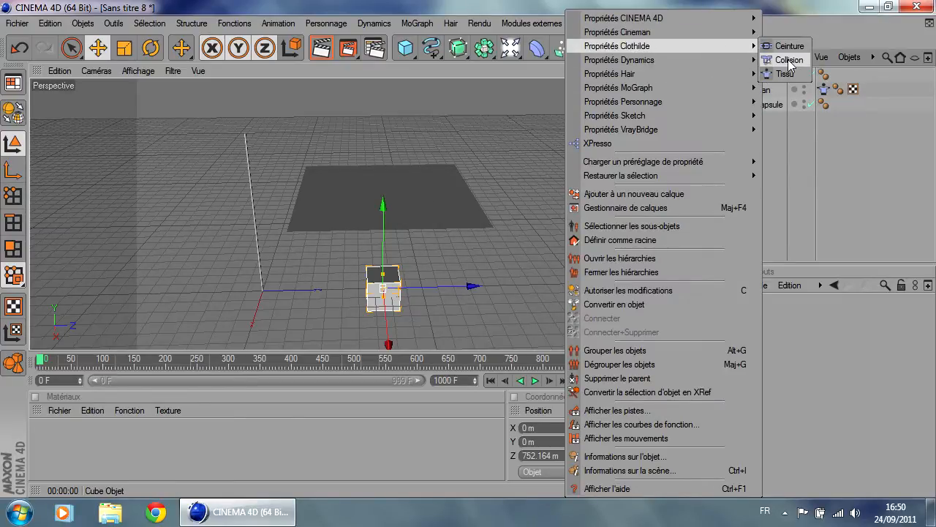
{"action": "left_click", "coordinate": [784, 61]}
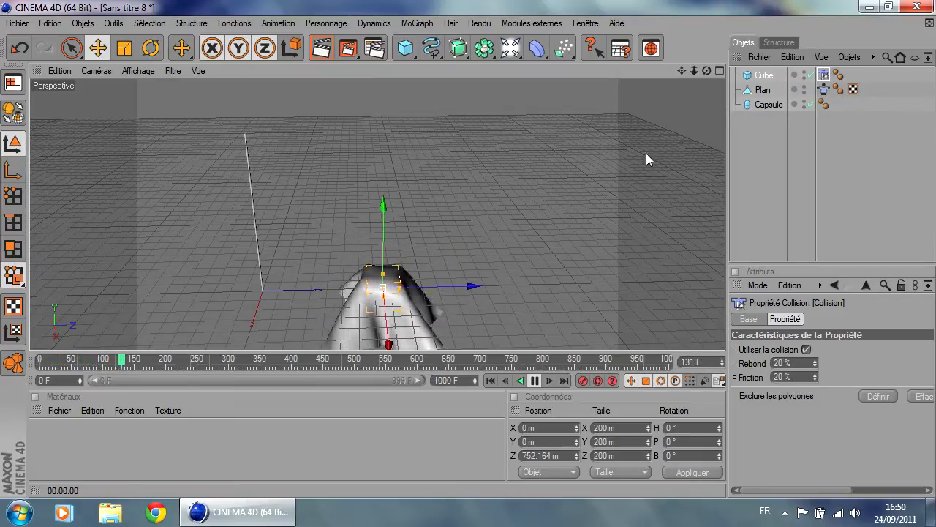
{"action": "middle_click_drag", "start_coordinate": [519, 260], "coordinate": [533, 190], "text": "alt"}
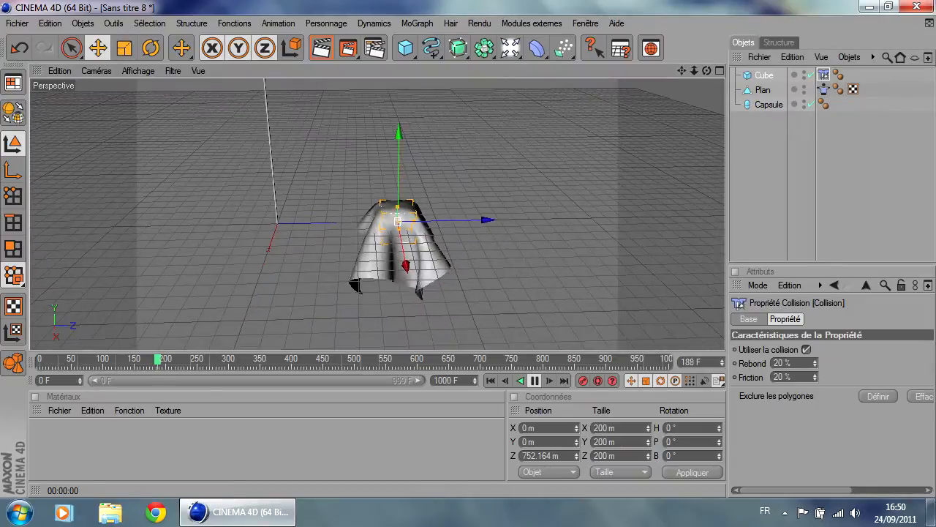
{"action": "scroll", "coordinate": [446, 240], "scroll_direction": "up", "scroll_amount": 5}
{"action": "middle_click_drag", "start_coordinate": [441, 220], "coordinate": [412, 230], "text": "alt"}
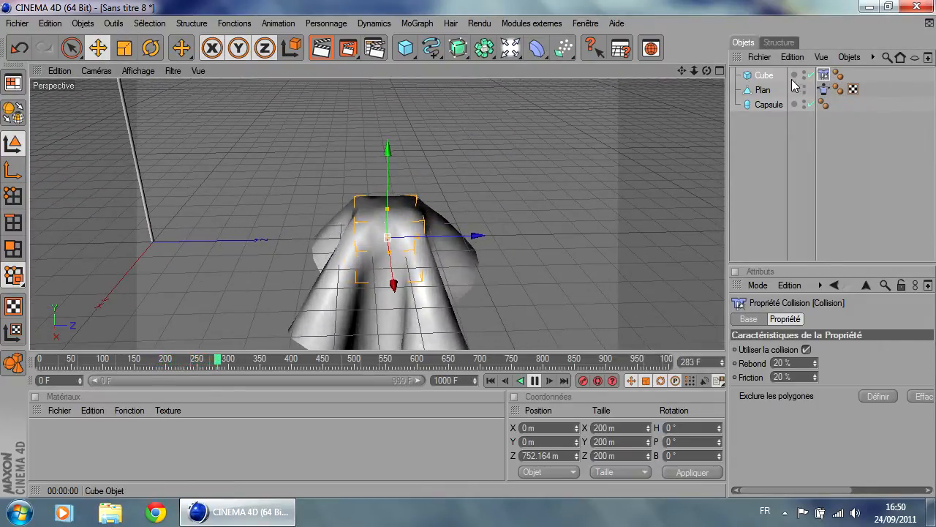
Step: Undo the recent cube changes, including its Collision tag and its move along Z
{"action": "right_click", "coordinate": [764, 75]}
{"action": "mouse_move", "coordinate": [659, 50]}
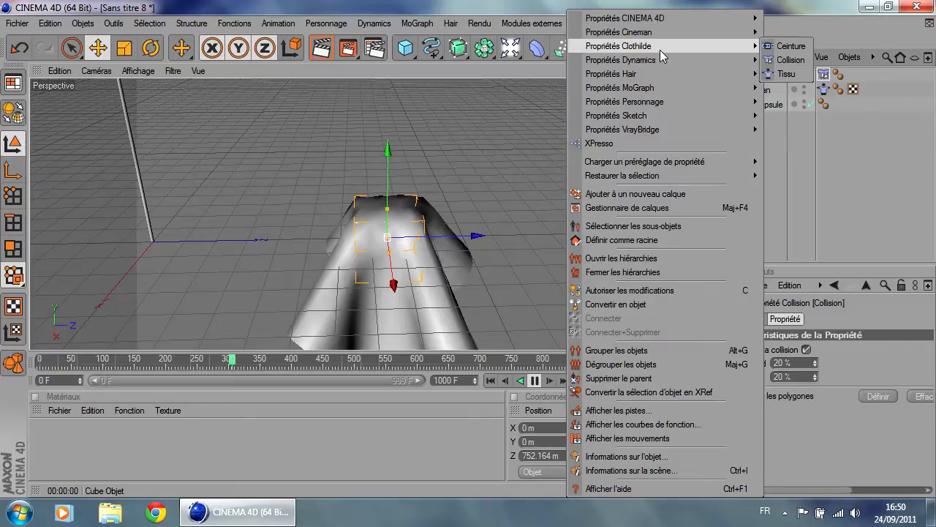
{"action": "left_click", "coordinate": [790, 60]}
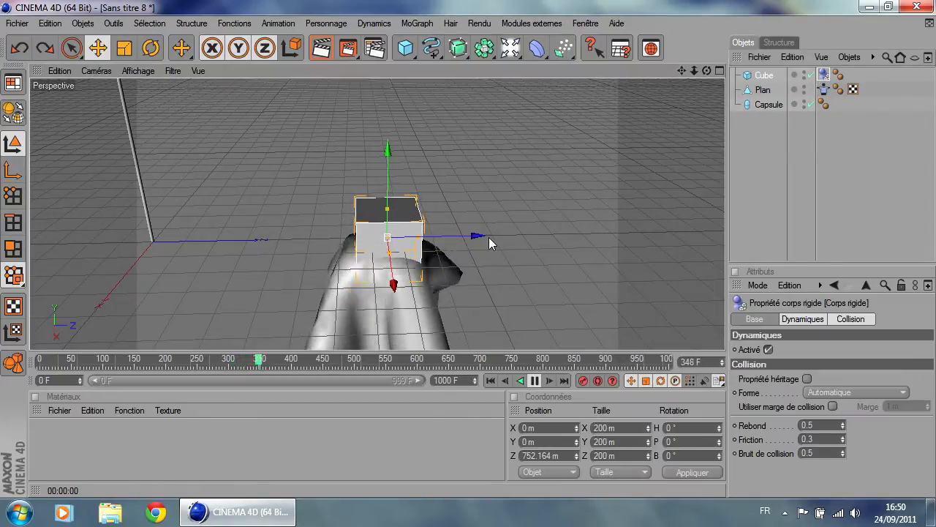
{"action": "key", "text": "ctrl+z"}
{"action": "key", "text": "ctrl+z"}
{"action": "scroll", "coordinate": [424, 234], "scroll_direction": "down", "scroll_amount": 5}
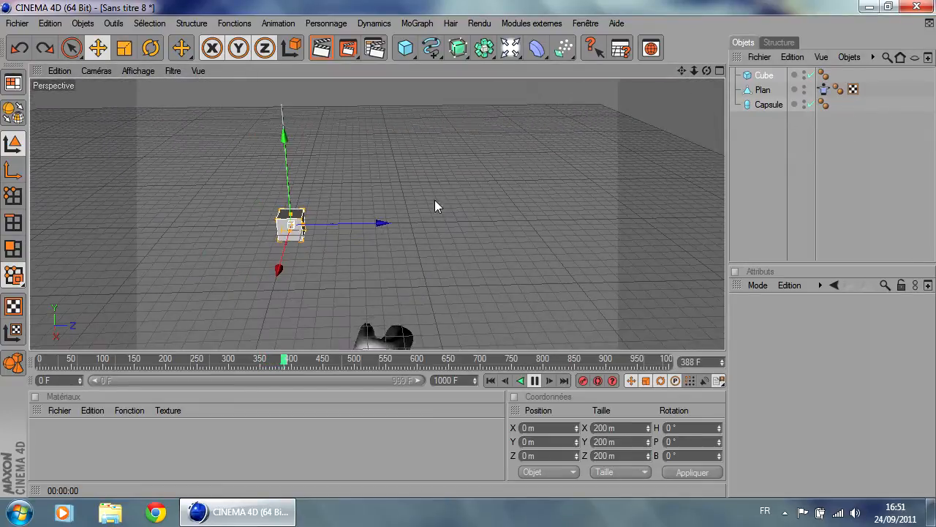
Step: Delete the cube and the old cloth plane, return to the start of the timeline and stop playback
{"action": "key", "text": "Delete"}
{"action": "left_click", "coordinate": [762, 79]}
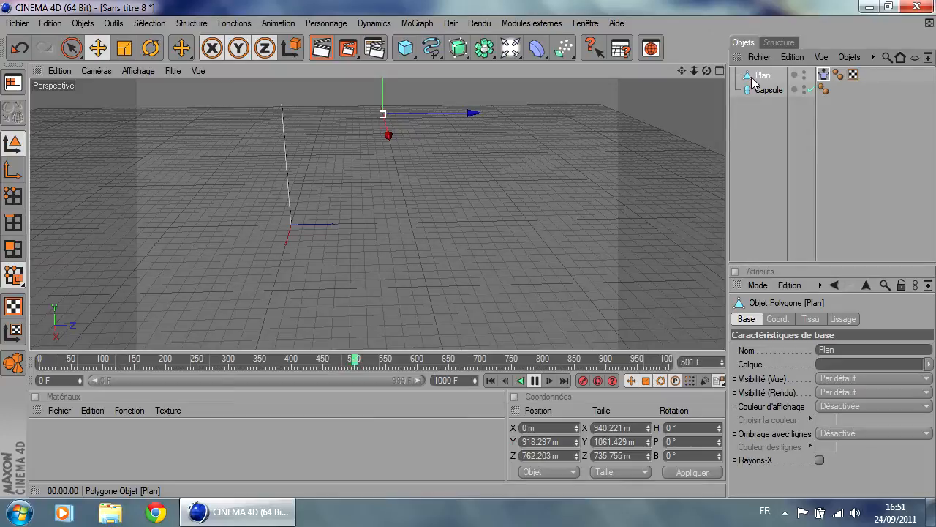
{"action": "key", "text": "Delete"}
{"action": "left_click", "coordinate": [492, 379]}
{"action": "left_click", "coordinate": [534, 384]}
Step: Add a new plane and move it along Z to about 780 m, away from the pole
{"action": "left_click_drag", "start_coordinate": [405, 48], "coordinate": [550, 93]}
{"action": "left_click_drag", "start_coordinate": [370, 228], "coordinate": [460, 225]}
{"action": "scroll", "coordinate": [353, 201], "scroll_direction": "up", "scroll_amount": 3}
{"action": "scroll", "coordinate": [353, 201], "scroll_direction": "up", "scroll_amount": 2}
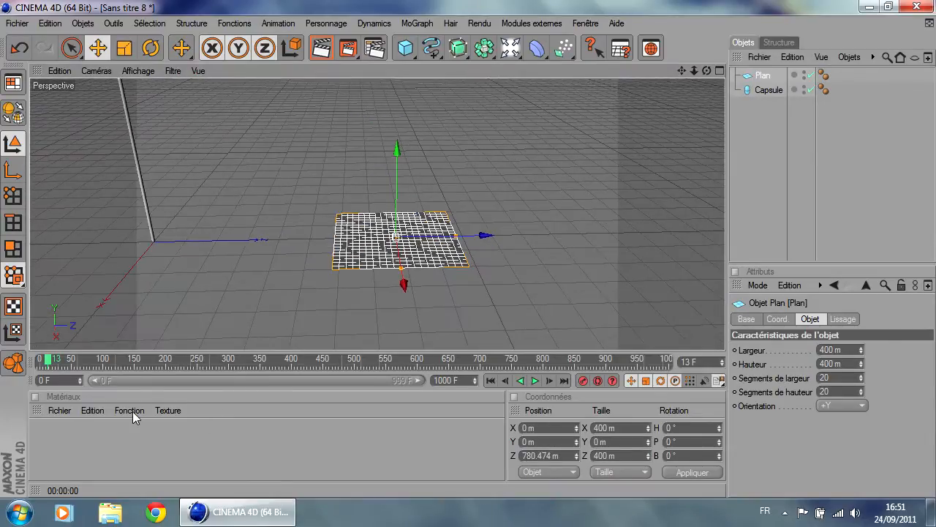
Step: Create a material with couleurs_drapeau_france.png as its colour texture and apply it to the plane
{"action": "double_click", "coordinate": [32, 440]}
{"action": "double_click", "coordinate": [44, 446]}
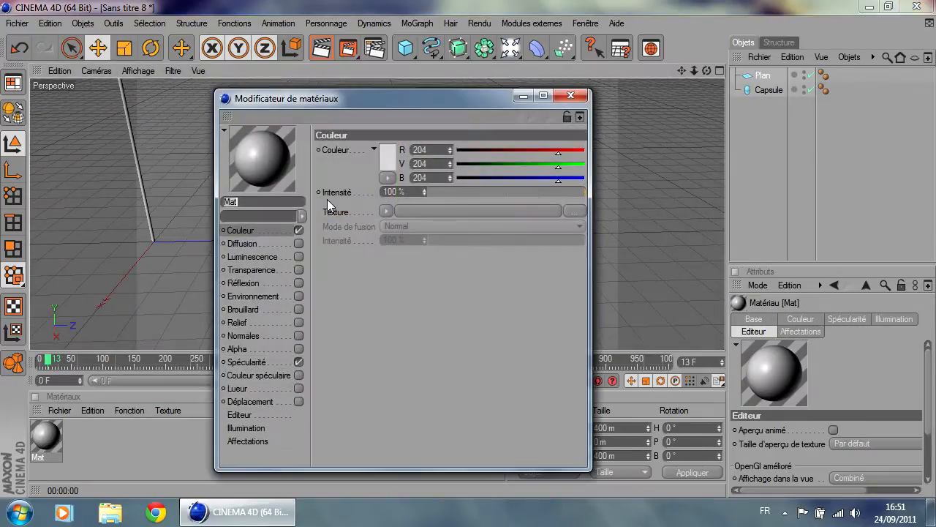
{"action": "left_click", "coordinate": [556, 212]}
{"action": "double_click", "coordinate": [410, 253]}
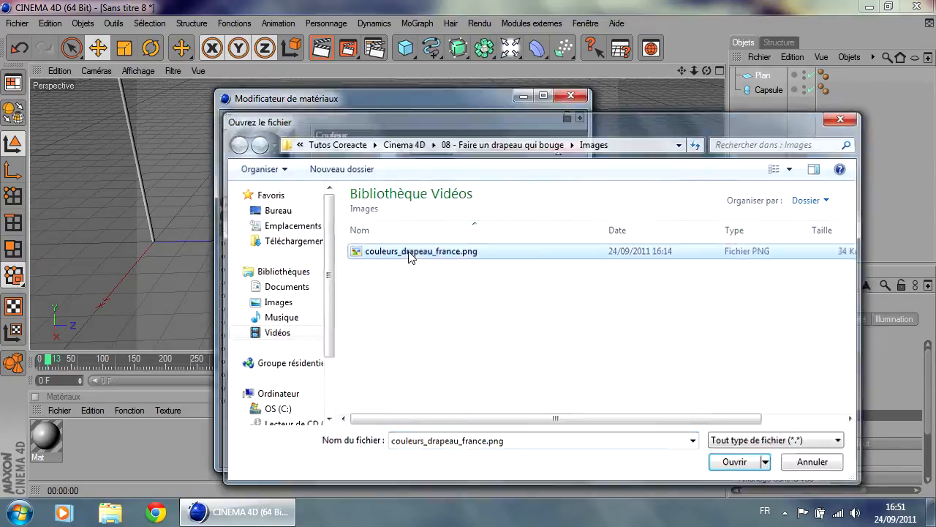
{"action": "left_click", "coordinate": [607, 304]}
{"action": "left_click", "coordinate": [570, 95]}
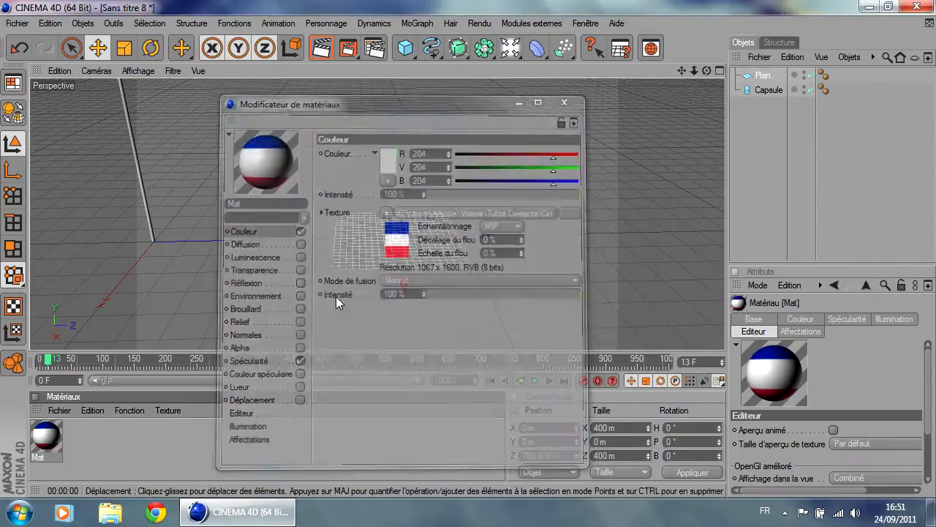
{"action": "left_click_drag", "start_coordinate": [387, 242], "coordinate": [366, 244]}
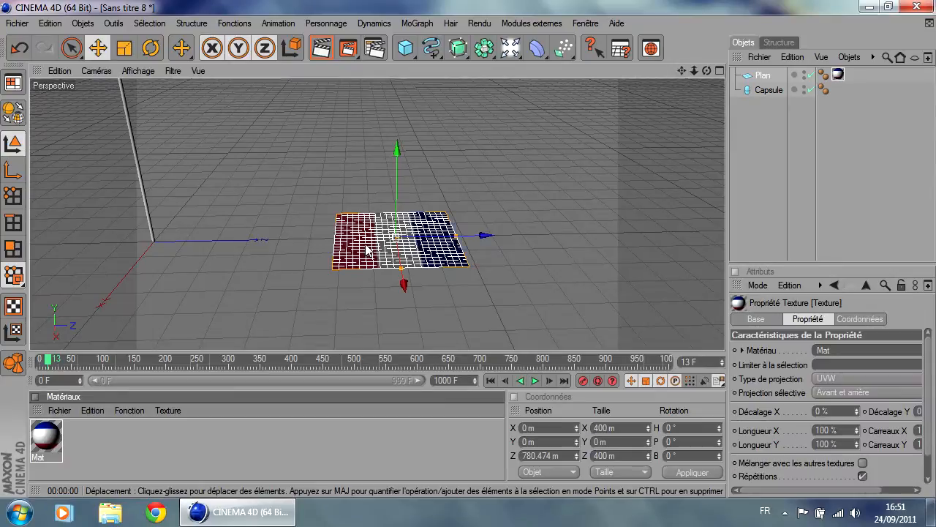
Step: Stretch the textured plane to about 497 m in Z and move it onto the pole, at about 876 m in Y
{"action": "scroll", "coordinate": [367, 245], "scroll_direction": "up", "scroll_amount": 3}
{"action": "left_click", "coordinate": [468, 281]}
{"action": "scroll", "coordinate": [406, 286], "scroll_direction": "down", "scroll_amount": 5}
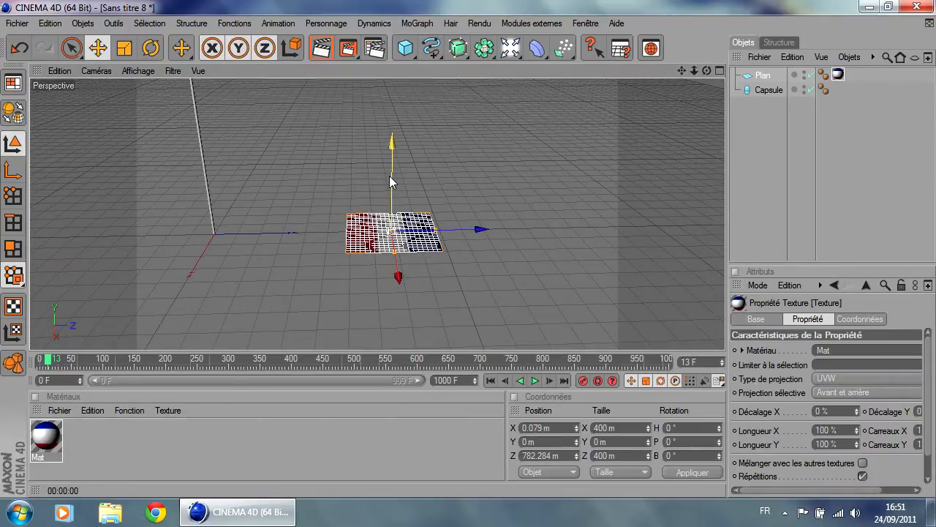
{"action": "left_click_drag", "start_coordinate": [437, 230], "coordinate": [304, 232]}
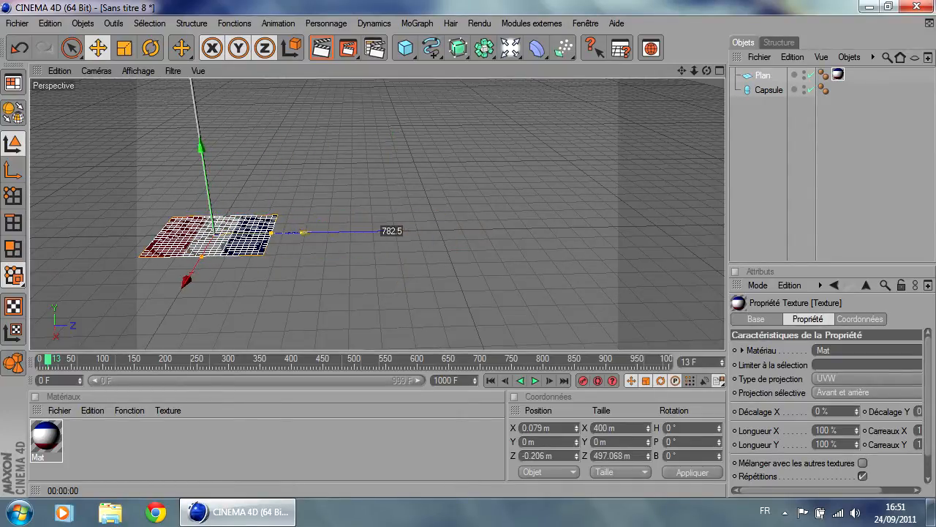
{"action": "middle_click_drag", "start_coordinate": [354, 248], "coordinate": [458, 338], "text": "alt"}
{"action": "mouse_move", "coordinate": [309, 243]}
{"action": "left_mouse_down"}
{"action": "mouse_move", "coordinate": [307, 88]}
{"action": "mouse_move", "coordinate": [314, 240]}
{"action": "left_mouse_up"}
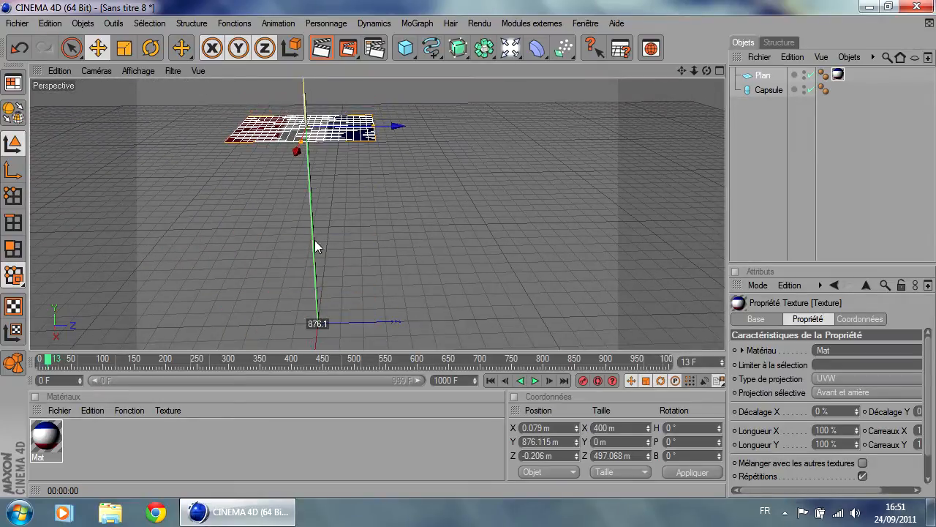
Step: Rotate the plane upright to B 90°, then reduce its X size to about 294 m and place it beside the pole's upper end
{"action": "left_click", "coordinate": [150, 47]}
{"action": "left_click_drag", "start_coordinate": [305, 168], "coordinate": [308, 213]}
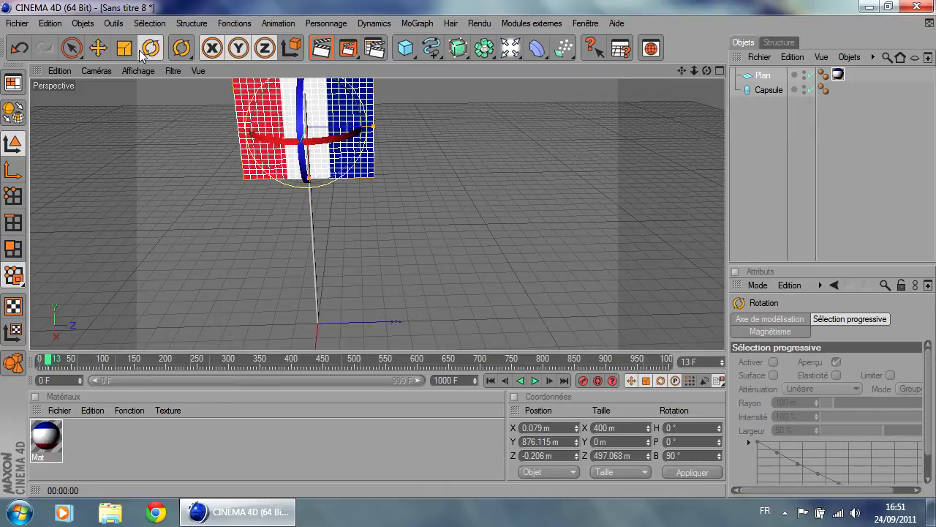
{"action": "left_click", "coordinate": [72, 48]}
{"action": "left_click_drag", "start_coordinate": [388, 128], "coordinate": [460, 128]}
{"action": "left_click_drag", "start_coordinate": [463, 125], "coordinate": [465, 125]}
{"action": "mouse_move", "coordinate": [369, 194]}
{"action": "left_mouse_down"}
{"action": "mouse_move", "coordinate": [370, 221]}
{"action": "mouse_move", "coordinate": [375, 190]}
{"action": "left_mouse_up"}
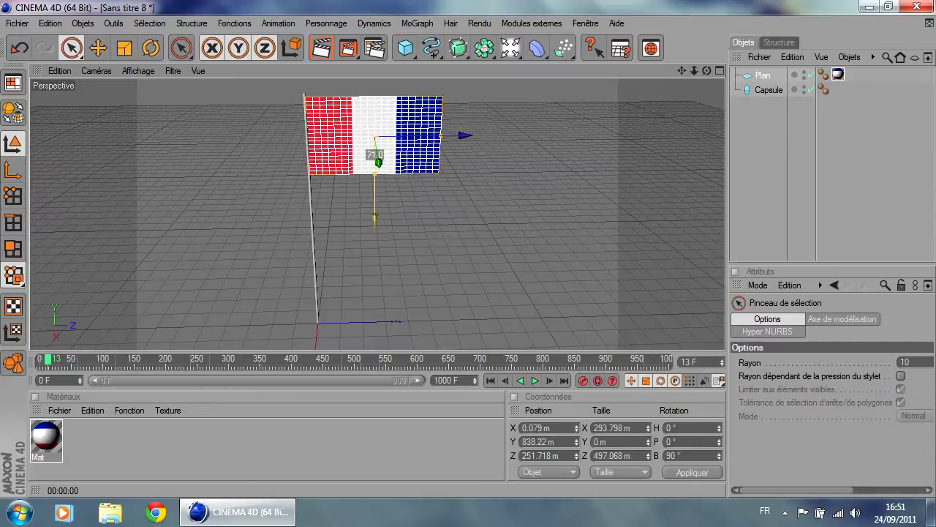
Step: Rotate the flag plane to H 180° so that its blue stripe lies next to the pole
{"action": "mouse_move", "coordinate": [505, 209]}
{"action": "left_mouse_down", "text": "alt"}
{"action": "mouse_move", "coordinate": [614, 212]}
{"action": "mouse_move", "coordinate": [549, 209]}
{"action": "mouse_move", "coordinate": [508, 180]}
{"action": "mouse_move", "coordinate": [505, 210]}
{"action": "left_mouse_up", "text": "alt"}
{"action": "left_click", "coordinate": [505, 209]}
{"action": "left_click_drag", "start_coordinate": [521, 175], "coordinate": [411, 137], "text": "alt"}
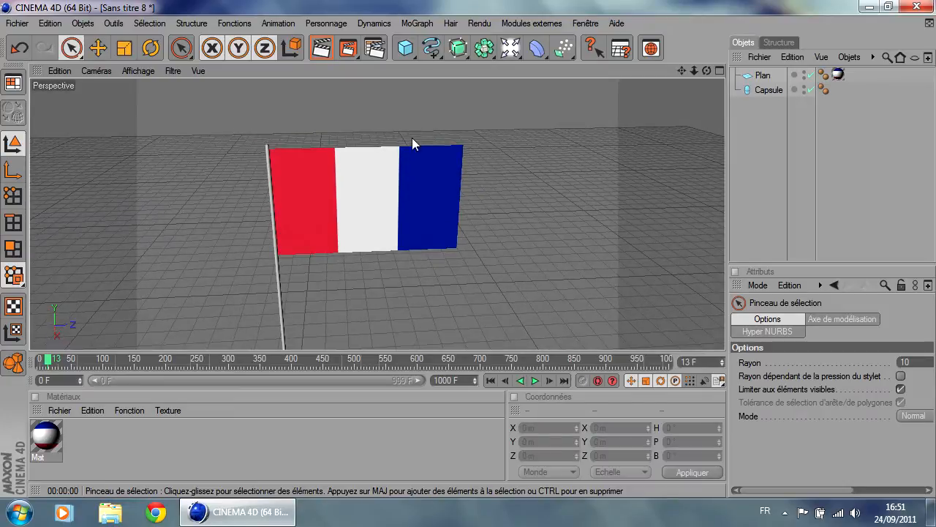
{"action": "left_click", "coordinate": [368, 177]}
{"action": "left_click", "coordinate": [149, 48]}
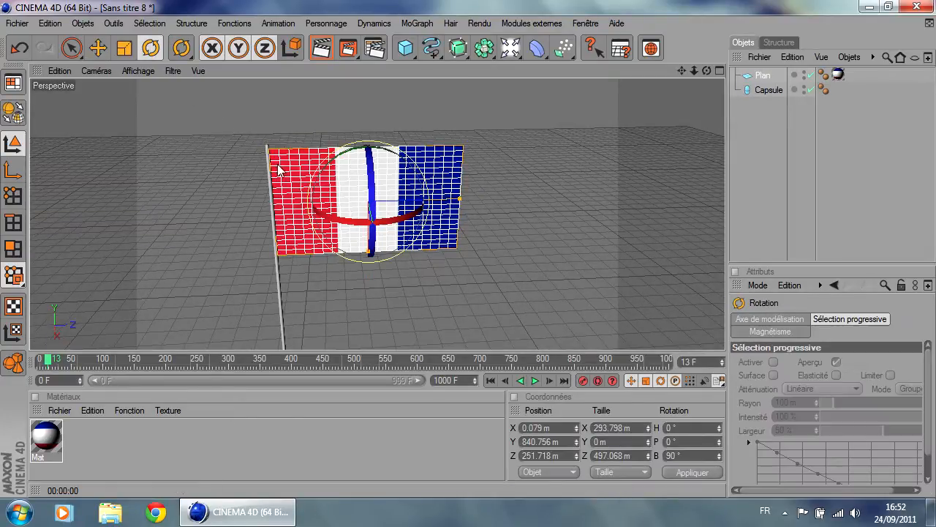
{"action": "left_click_drag", "start_coordinate": [385, 221], "coordinate": [283, 97]}
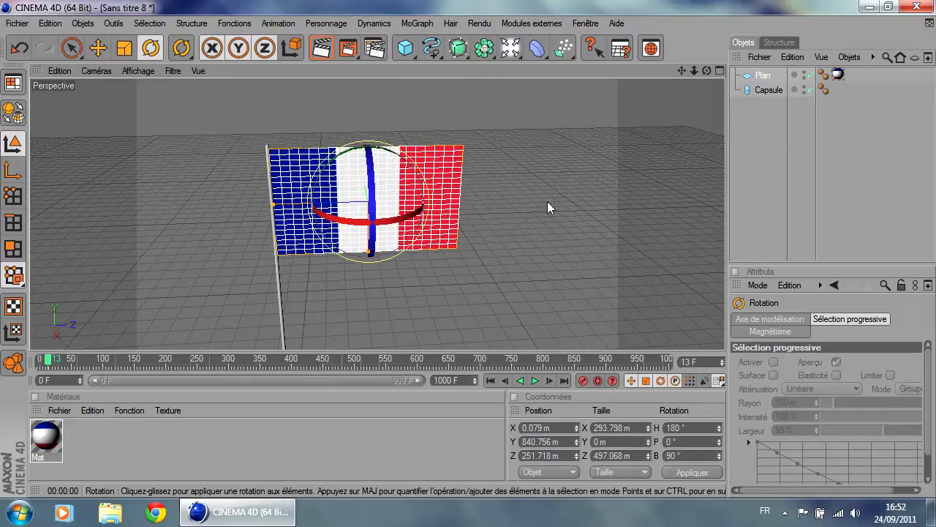
{"action": "left_click", "coordinate": [71, 48]}
{"action": "left_click", "coordinate": [492, 254]}
Step: Convert the flag plane to an editable polygon object and add a Clothilde Tissu tag to it
{"action": "left_click", "coordinate": [374, 239]}
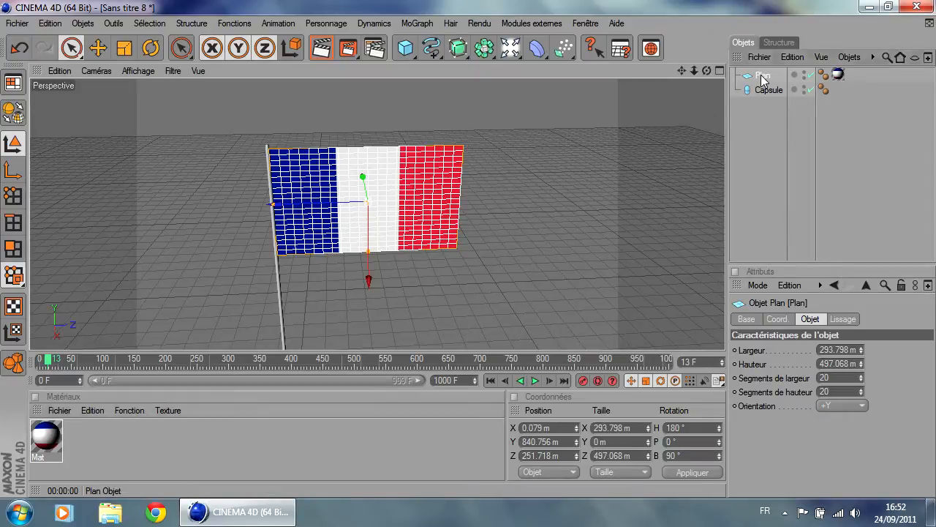
{"action": "left_click", "coordinate": [13, 111]}
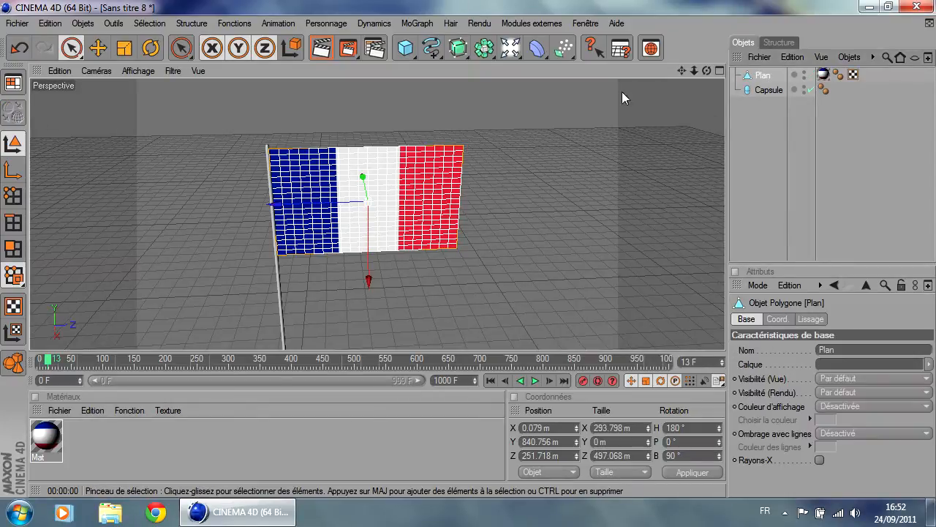
{"action": "right_click", "coordinate": [763, 75]}
{"action": "mouse_move", "coordinate": [648, 46]}
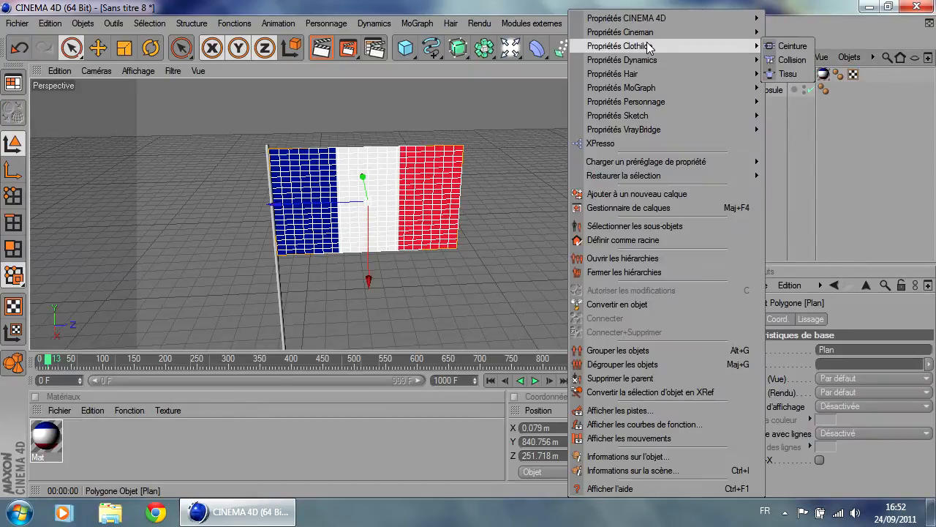
{"action": "left_click", "coordinate": [791, 75]}
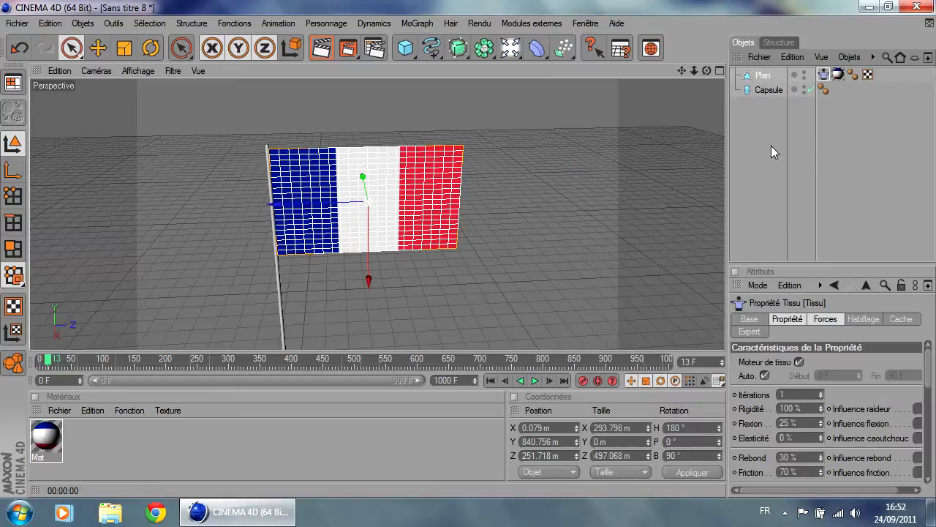
Step: Test the flag's cloth simulation, return to frame 0 and shift the flag along Z to about 258 m
{"action": "left_click", "coordinate": [534, 382]}
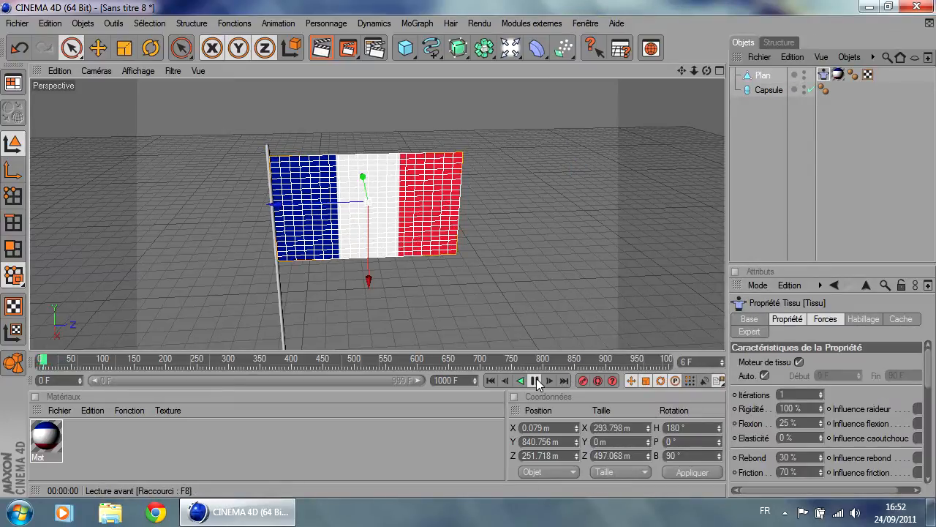
{"action": "left_click", "coordinate": [494, 381]}
{"action": "scroll", "coordinate": [306, 178], "scroll_direction": "up", "scroll_amount": 6}
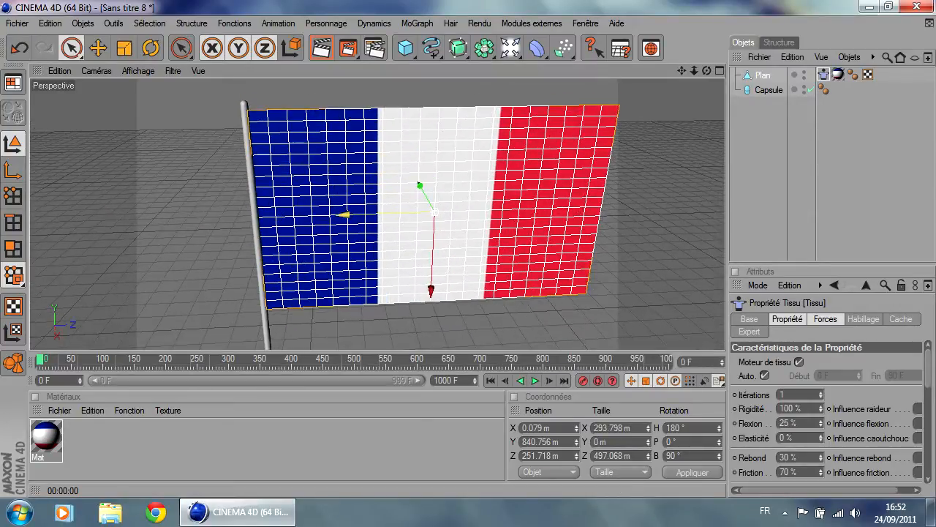
{"action": "left_click_drag", "start_coordinate": [345, 211], "coordinate": [347, 213]}
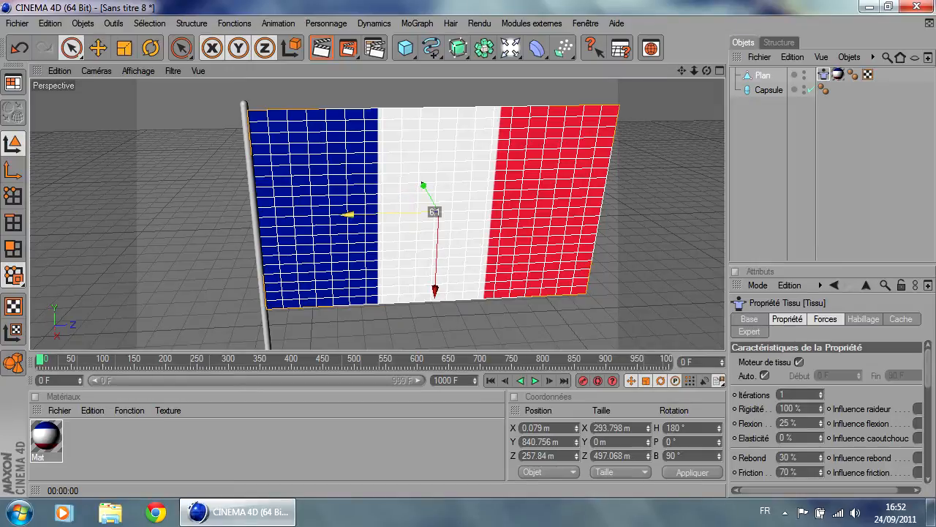
{"action": "left_click", "coordinate": [765, 128]}
Step: Examine the pole and the flag's edge beside it, then display the flag plane's points
{"action": "scroll", "coordinate": [316, 145], "scroll_direction": "up", "scroll_amount": 2}
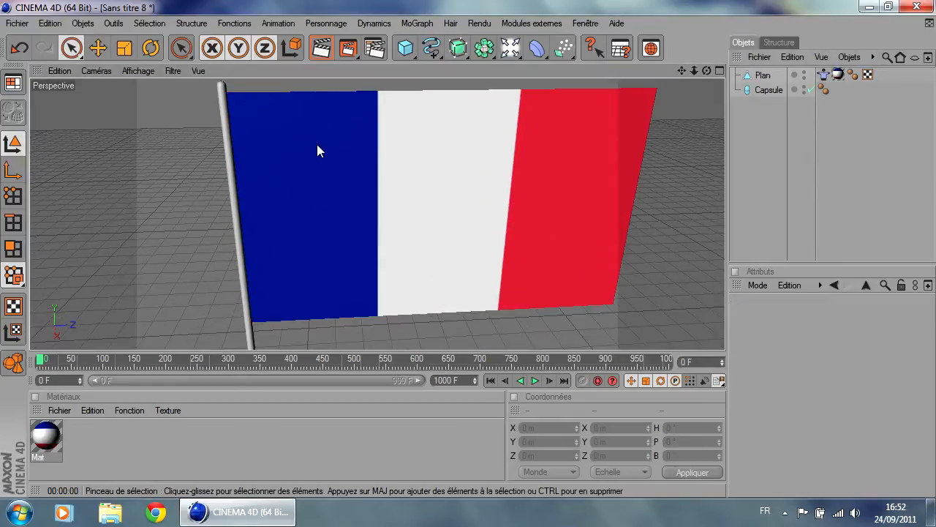
{"action": "left_click", "coordinate": [227, 154]}
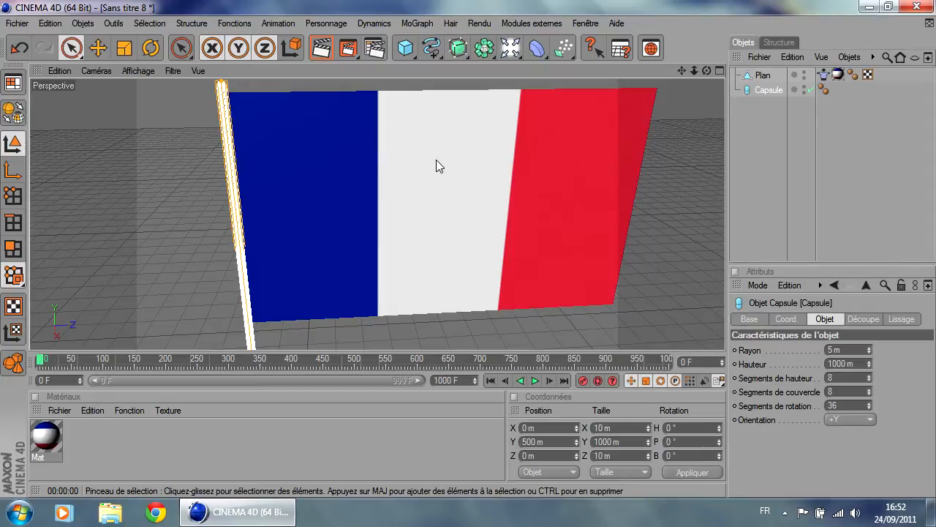
{"action": "left_click", "coordinate": [765, 117]}
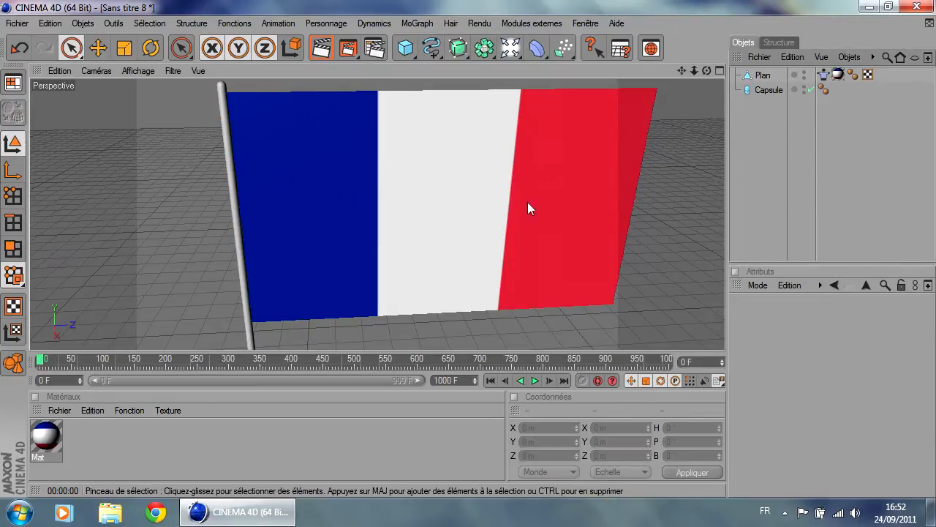
{"action": "left_click", "coordinate": [761, 77]}
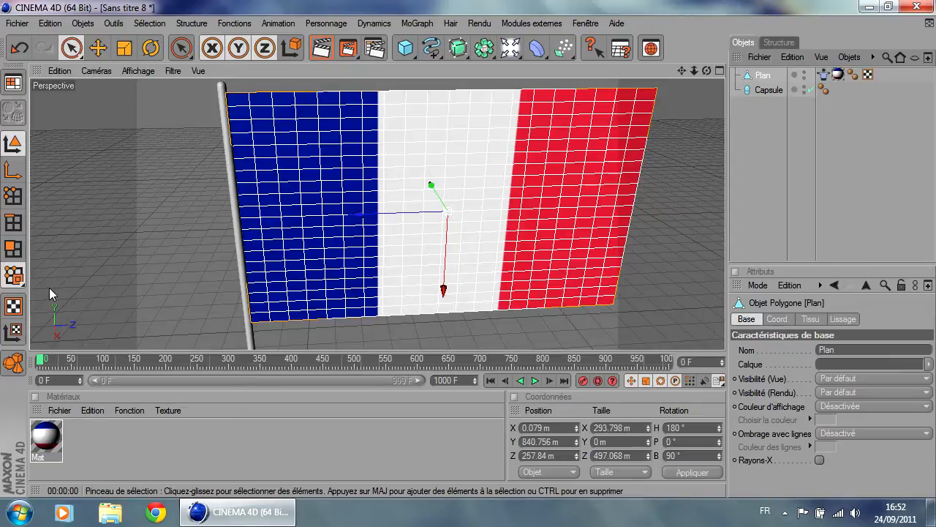
{"action": "left_click", "coordinate": [14, 198]}
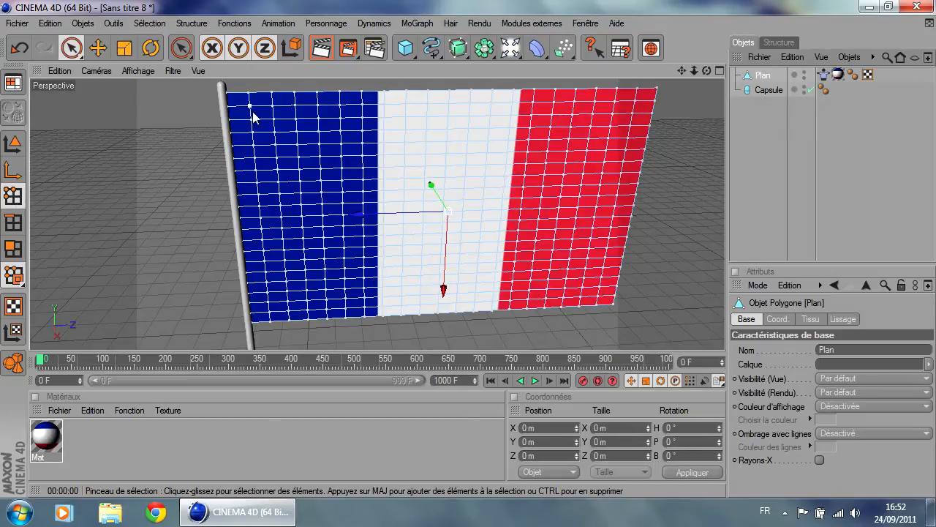
Step: Select the capsule pole in axis mode and shift it along Z to about -5.9 m
{"action": "left_click", "coordinate": [13, 169]}
{"action": "left_click", "coordinate": [233, 189]}
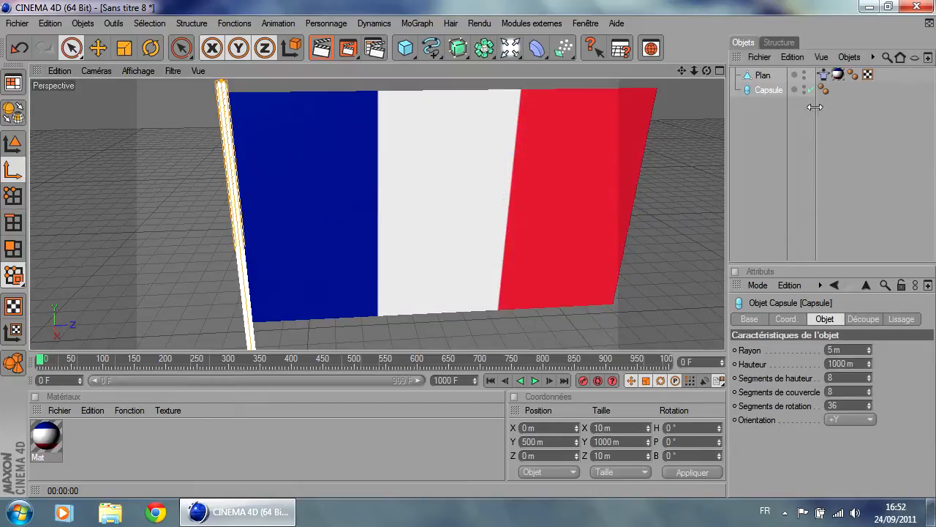
{"action": "scroll", "coordinate": [432, 188], "scroll_direction": "down", "scroll_amount": 4}
{"action": "left_click_drag", "start_coordinate": [404, 325], "coordinate": [400, 326]}
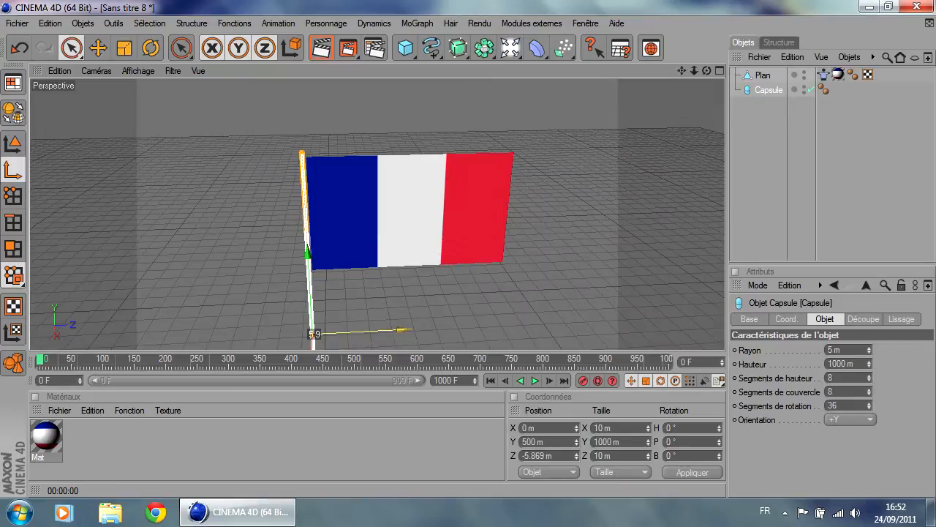
{"action": "scroll", "coordinate": [327, 144], "scroll_direction": "up", "scroll_amount": 4}
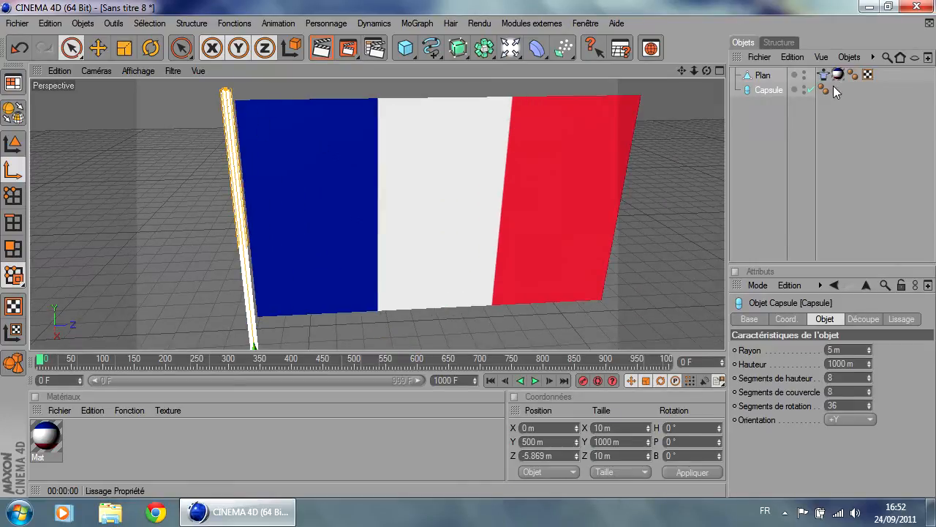
Step: Select the upper corner, middle and lower corner points of the flag's edge beside the pole
{"action": "left_click", "coordinate": [764, 76]}
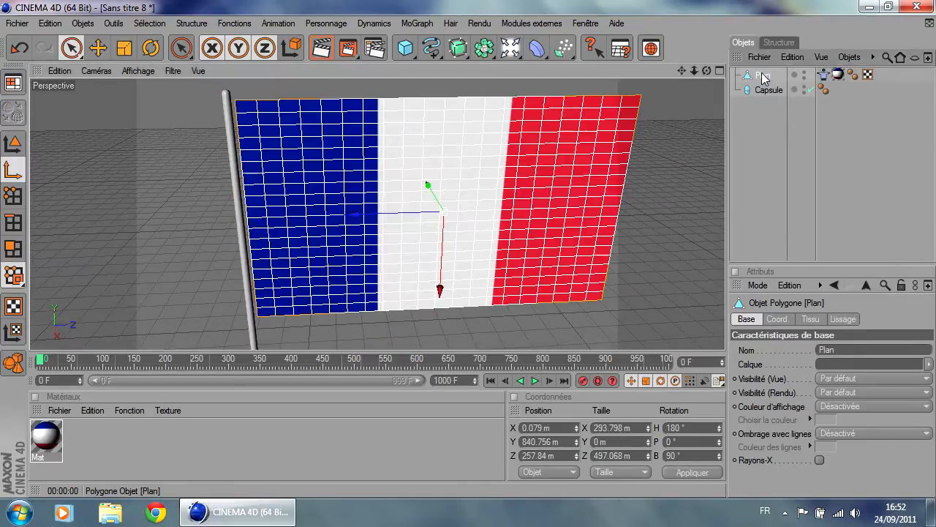
{"action": "left_click", "coordinate": [12, 196]}
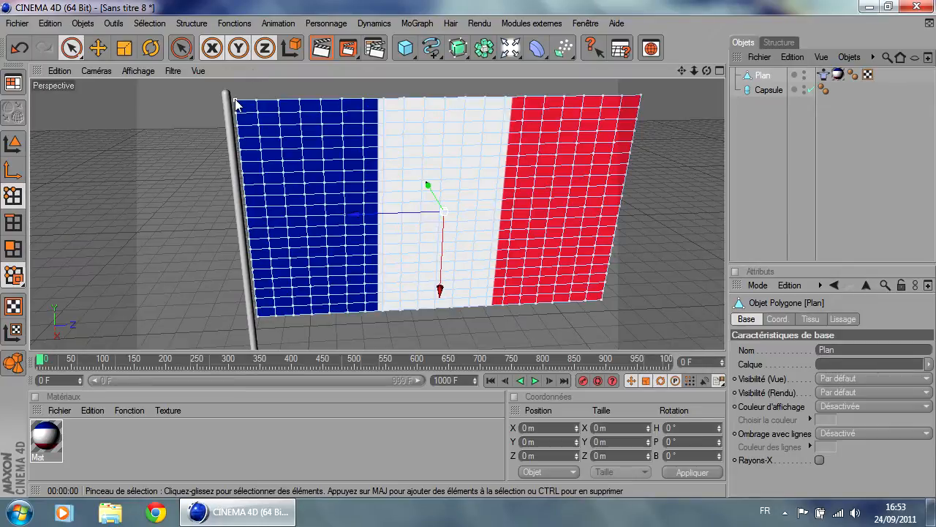
{"action": "left_click", "coordinate": [234, 100]}
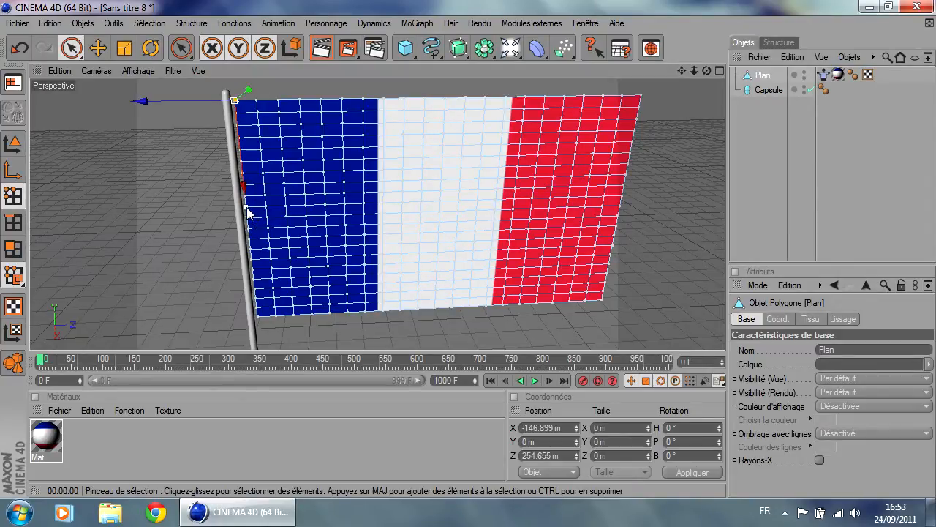
{"action": "left_click_drag", "start_coordinate": [248, 212], "coordinate": [259, 285]}
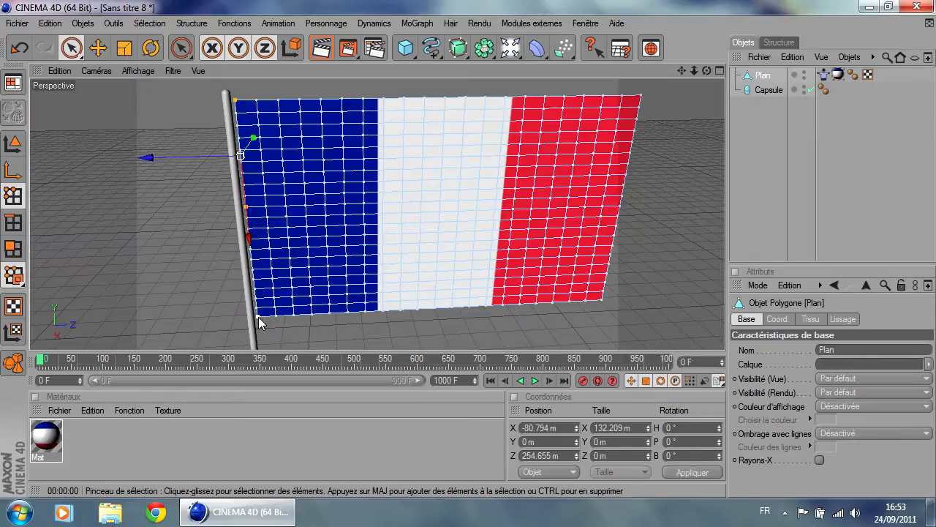
{"action": "left_click", "coordinate": [256, 315], "text": "shift"}
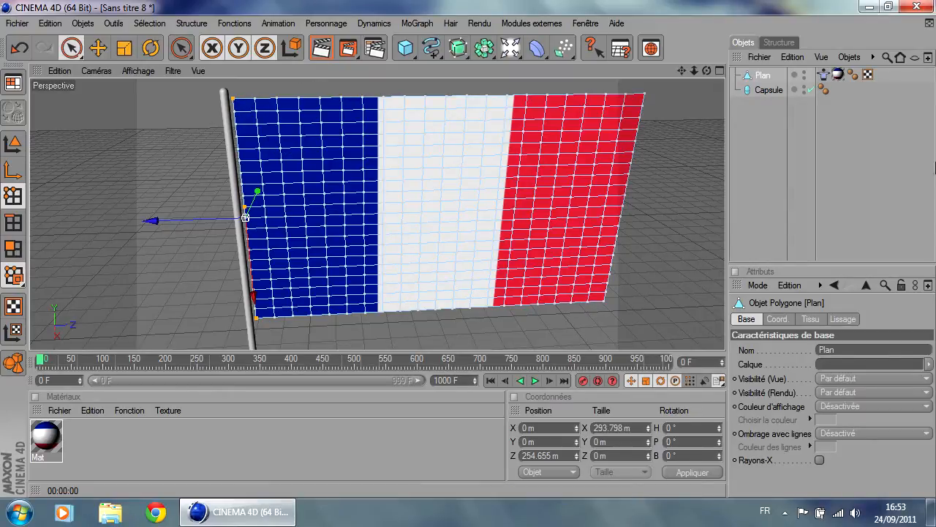
Step: Define the three selected edge points as fixed points (Points fixes) in the flag's Tissu tag
{"action": "left_click", "coordinate": [823, 75]}
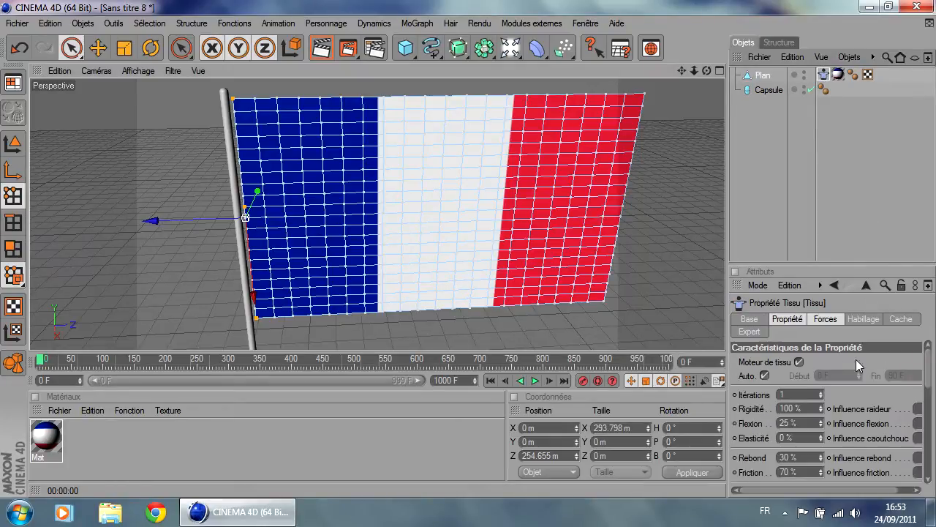
{"action": "left_click", "coordinate": [860, 320]}
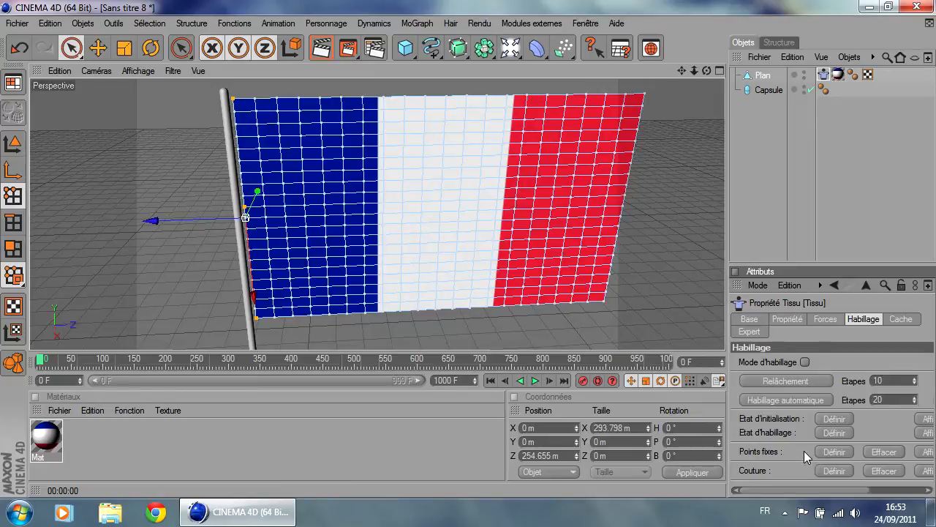
{"action": "left_click", "coordinate": [831, 451]}
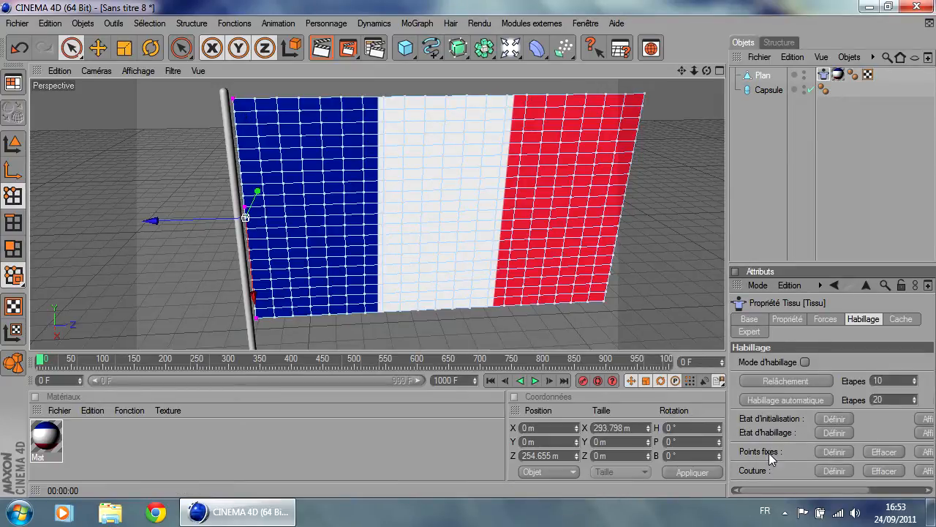
Step: Play the cloth simulation to test the fixed points, stop it and return to frame 0
{"action": "left_click", "coordinate": [535, 380]}
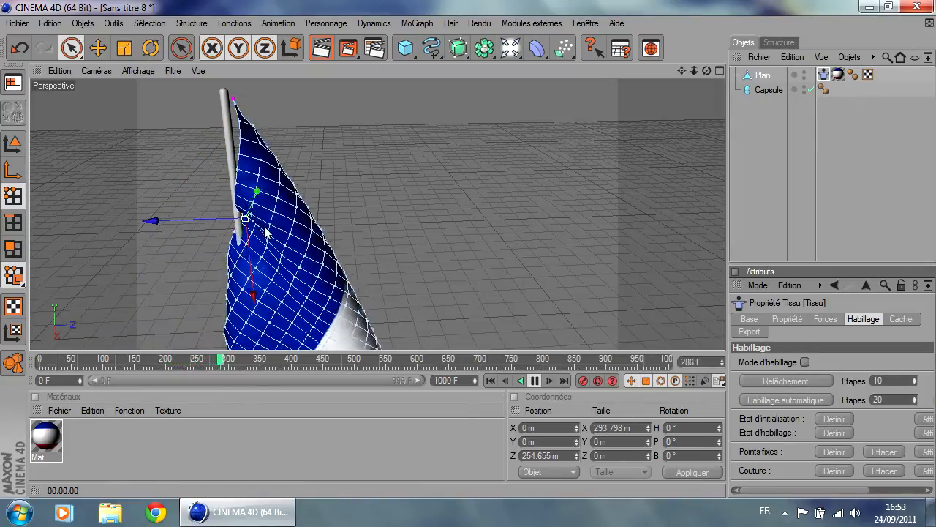
{"action": "left_click", "coordinate": [534, 380]}
{"action": "left_click", "coordinate": [492, 380]}
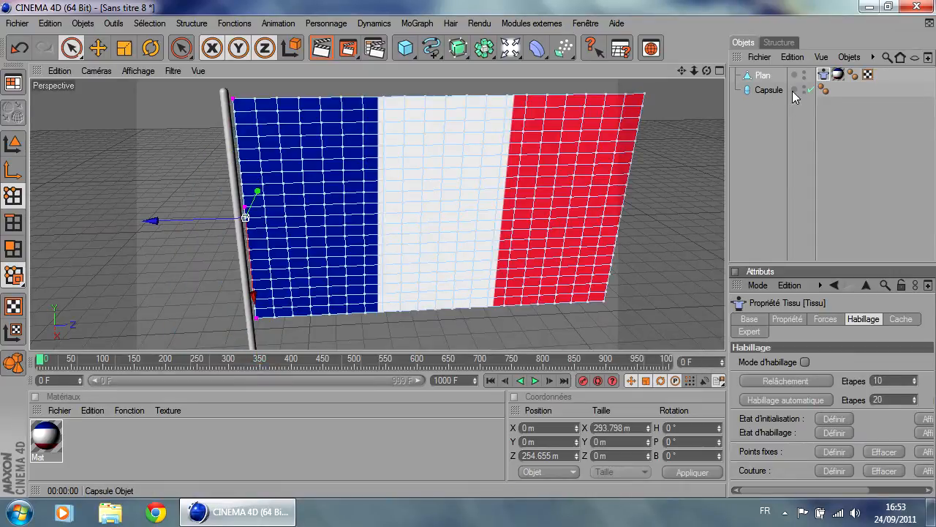
Step: Shift the capsule pole along Z to about -0.4 m, closer to the flag's fixed points
{"action": "left_click", "coordinate": [245, 211]}
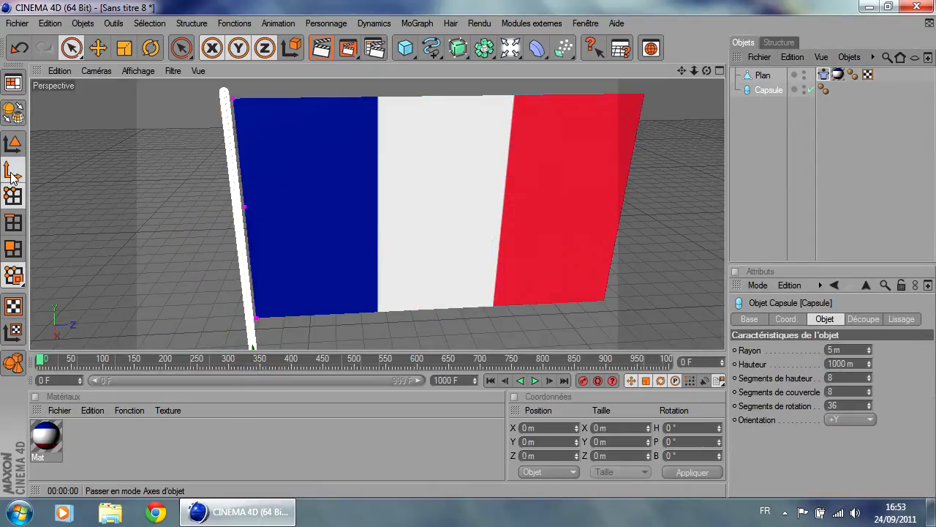
{"action": "left_click", "coordinate": [13, 144]}
{"action": "scroll", "coordinate": [374, 159], "scroll_direction": "down", "scroll_amount": 7}
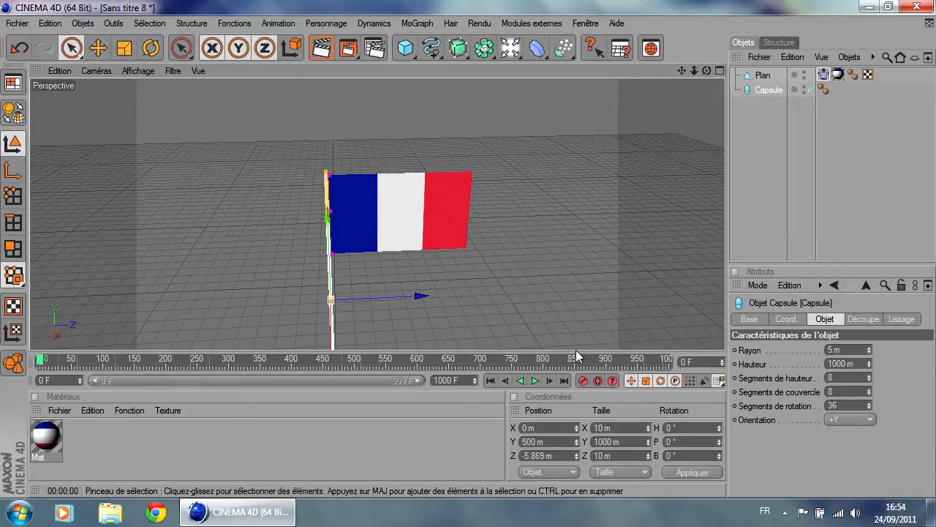
{"action": "left_click_drag", "start_coordinate": [417, 295], "coordinate": [422, 295]}
{"action": "scroll", "coordinate": [357, 203], "scroll_direction": "up", "scroll_amount": 6}
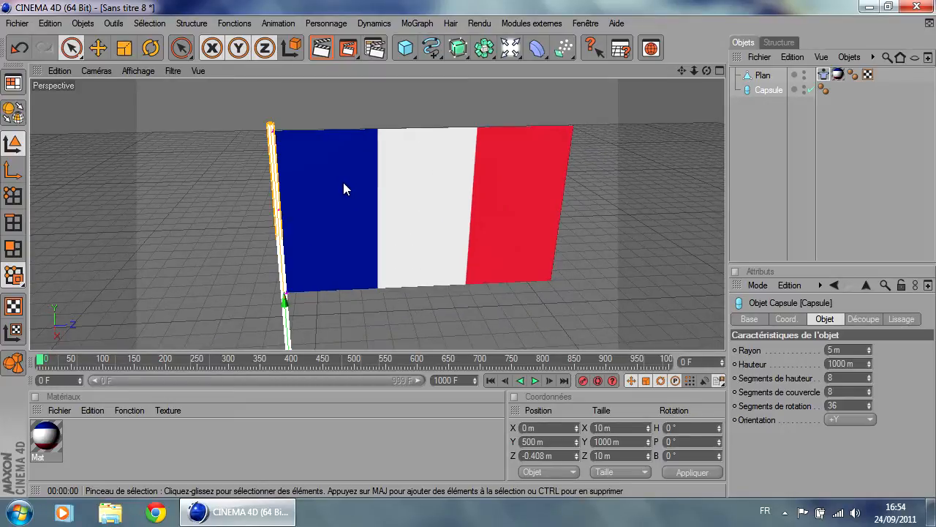
Step: Deselect the pole and test how the flag falls from it by playing and restarting the simulation
{"action": "left_click", "coordinate": [695, 236]}
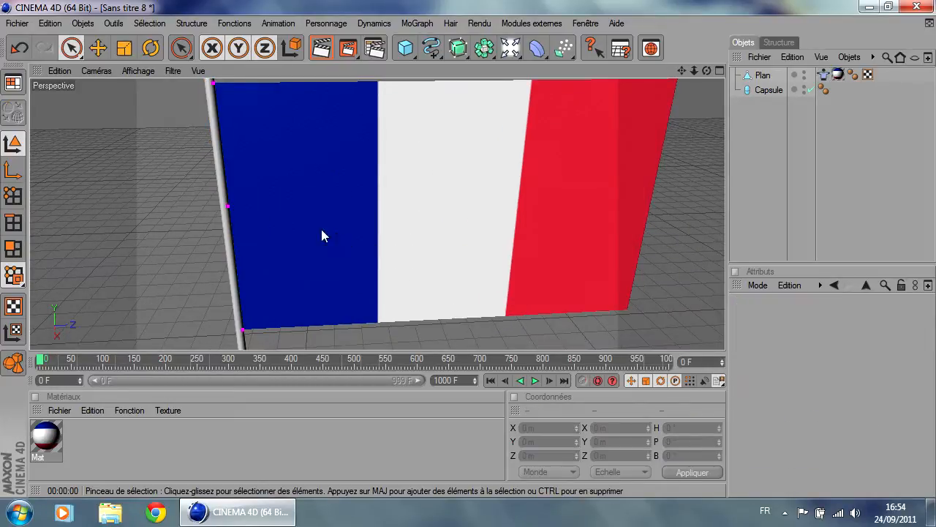
{"action": "scroll", "coordinate": [323, 235], "scroll_direction": "down", "scroll_amount": 4}
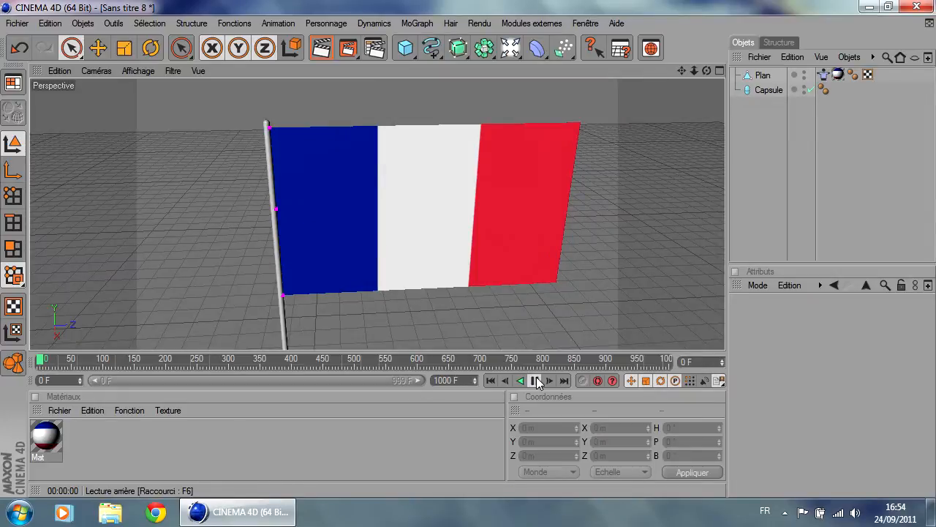
{"action": "left_click", "coordinate": [536, 381]}
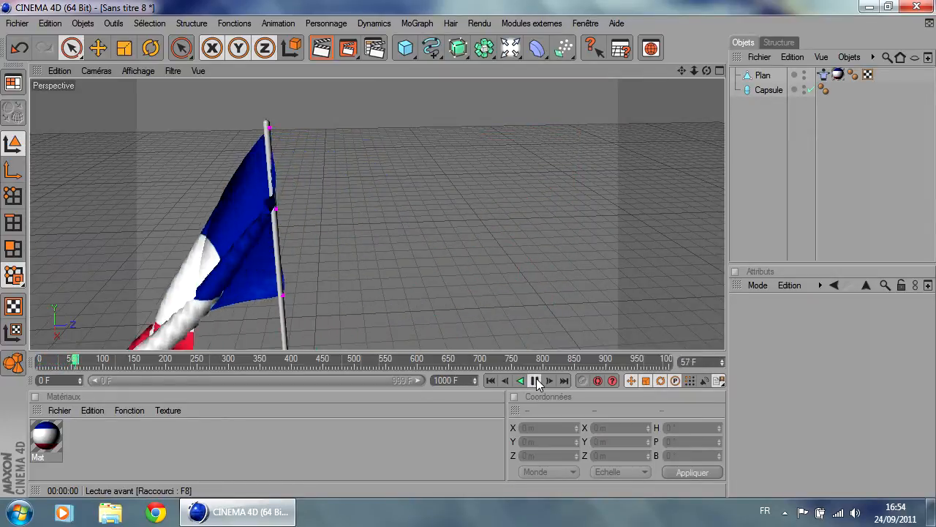
{"action": "left_click", "coordinate": [492, 382]}
{"action": "left_click", "coordinate": [535, 382]}
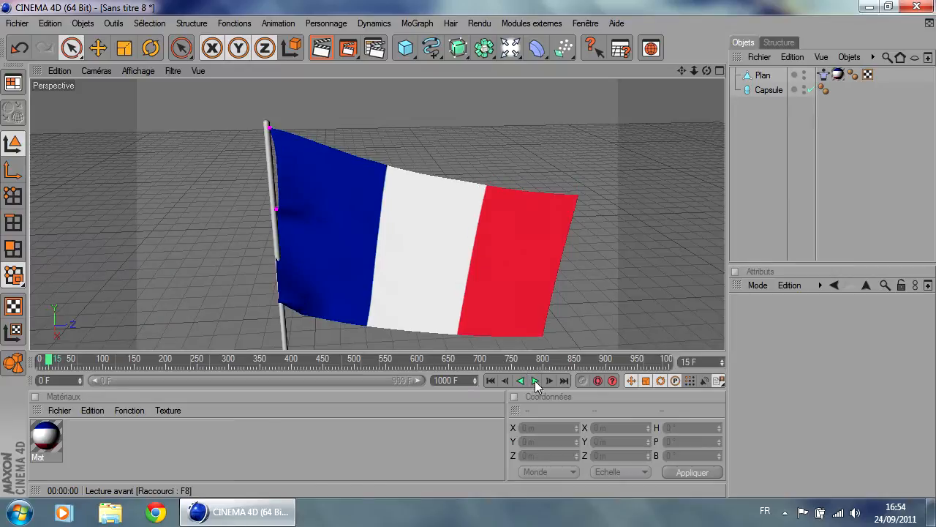
Step: Return to frame 0 and set the Tissu tag's gravity to -0.5
{"action": "left_click", "coordinate": [825, 76]}
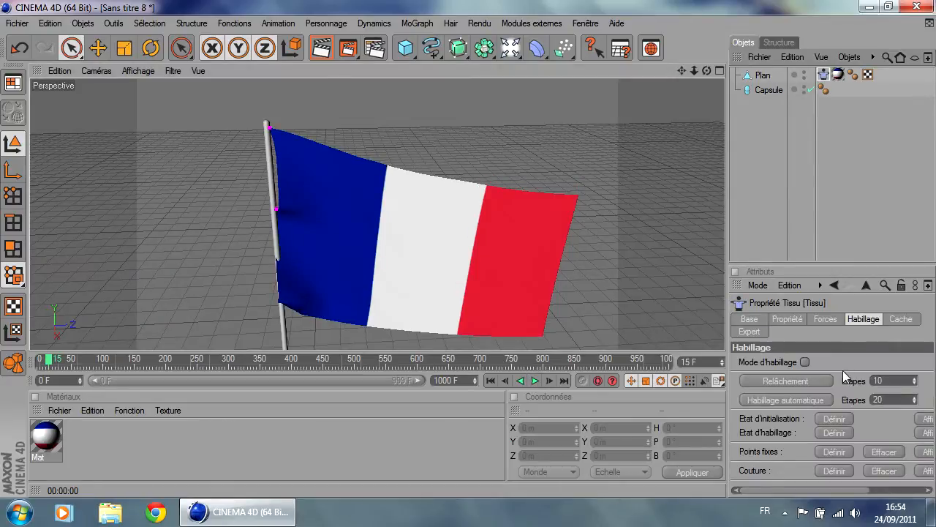
{"action": "left_click", "coordinate": [822, 320]}
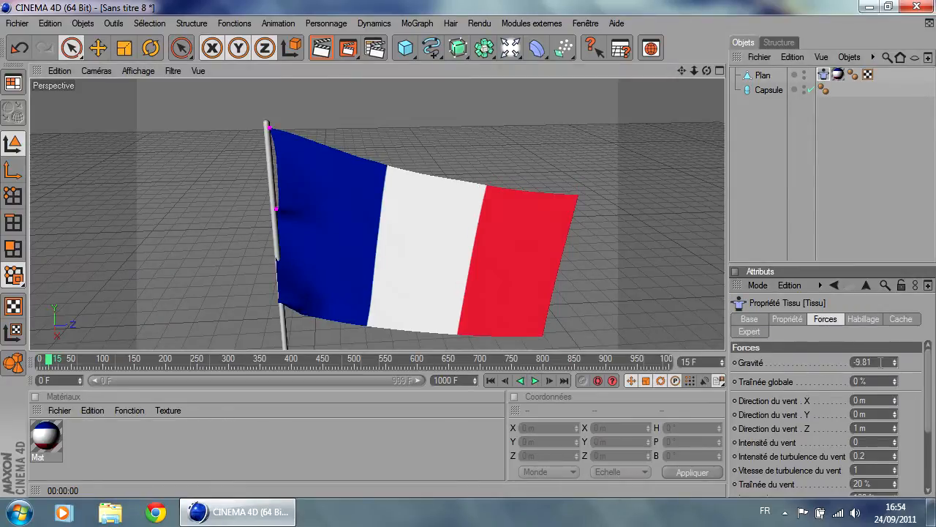
{"action": "left_click", "coordinate": [491, 379]}
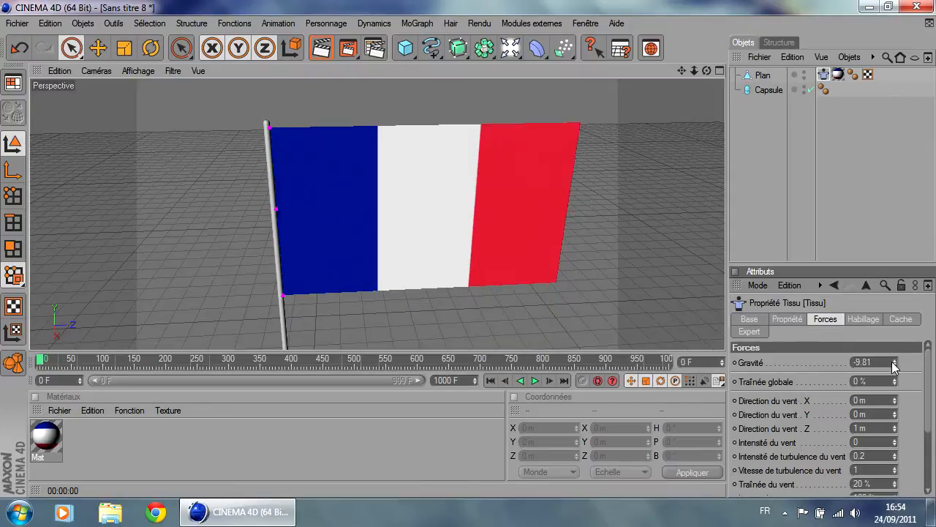
{"action": "double_click", "coordinate": [880, 362]}
{"action": "key", "text": "BackSpace"}
Step: Play the simulation with the weaker gravity, stop it and return to frame 0
{"action": "left_click", "coordinate": [534, 381]}
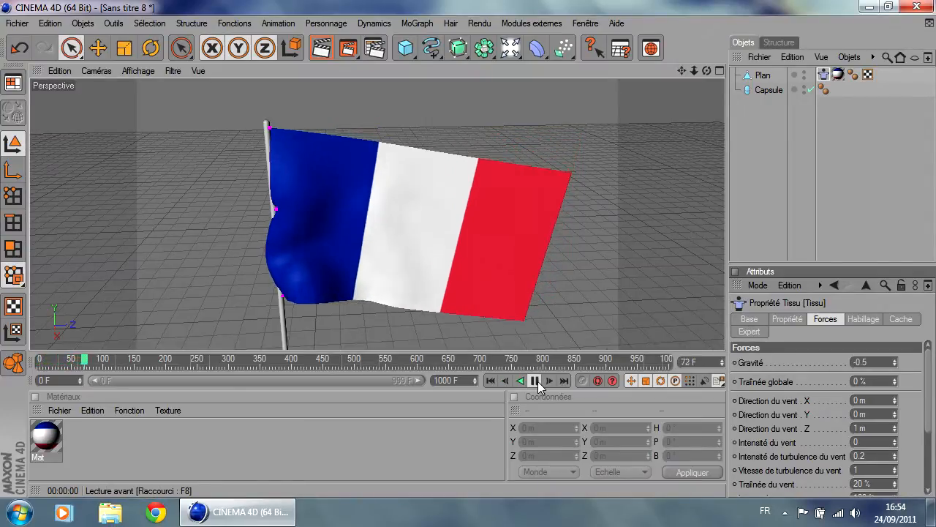
{"action": "left_click", "coordinate": [538, 381]}
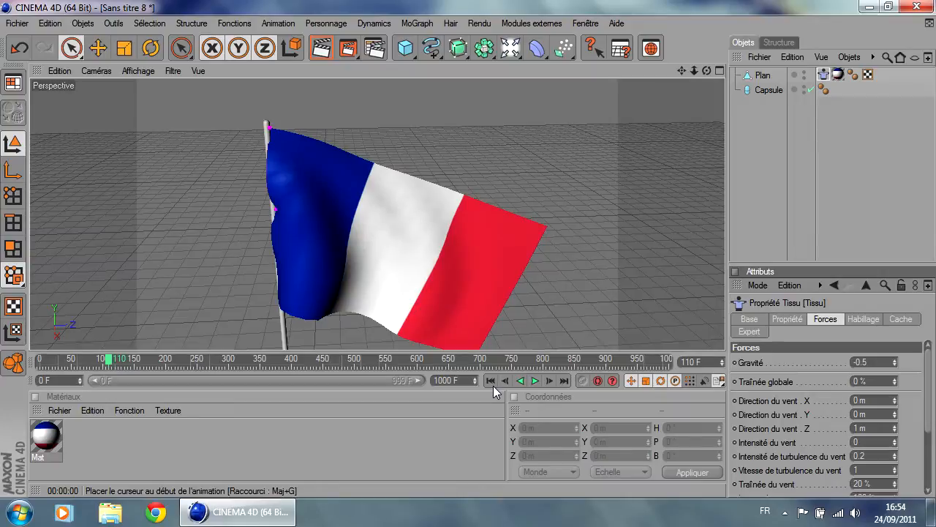
{"action": "left_click", "coordinate": [491, 381]}
Step: Set the Tissu tag's wind intensity to 4 and play the simulation
{"action": "scroll", "coordinate": [926, 412], "scroll_direction": "down", "scroll_amount": 2}
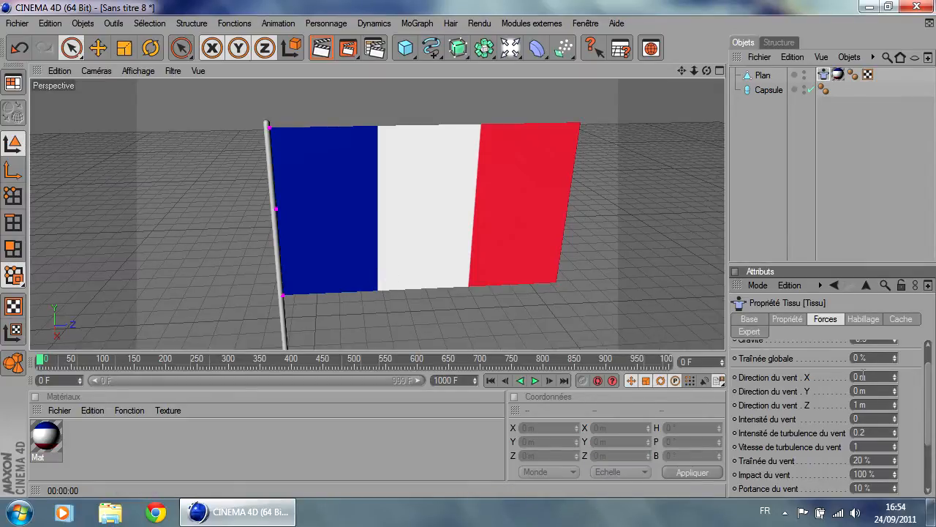
{"action": "left_click_drag", "start_coordinate": [869, 419], "coordinate": [710, 420]}
{"action": "type", "text": "4"}
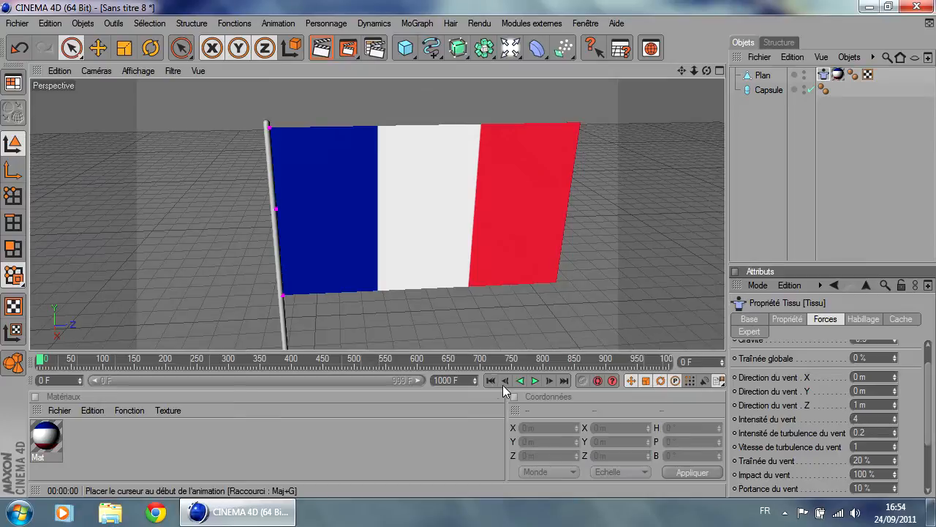
{"action": "left_click", "coordinate": [534, 381]}
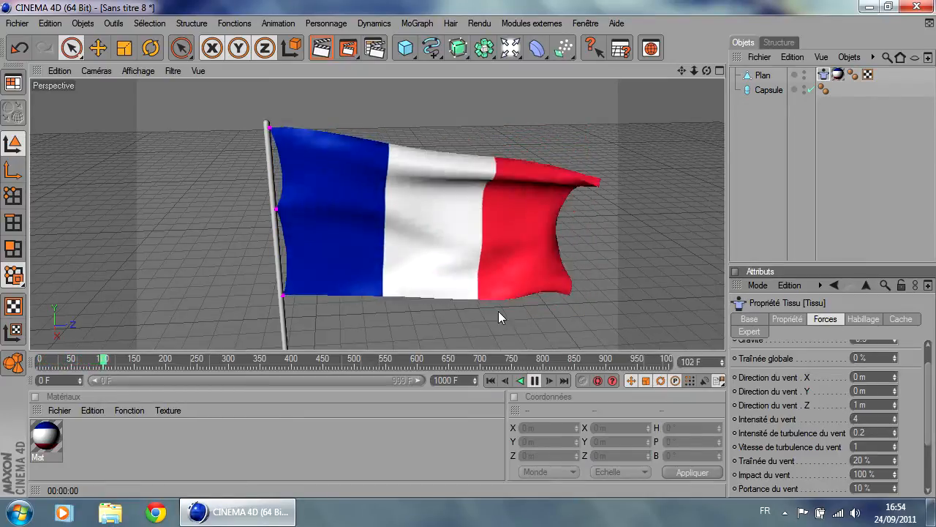
Step: Lower the flag's wind intensity to 2 and restart the simulation from frame 0
{"action": "type", "text": "2"}
{"action": "key", "text": "Return"}
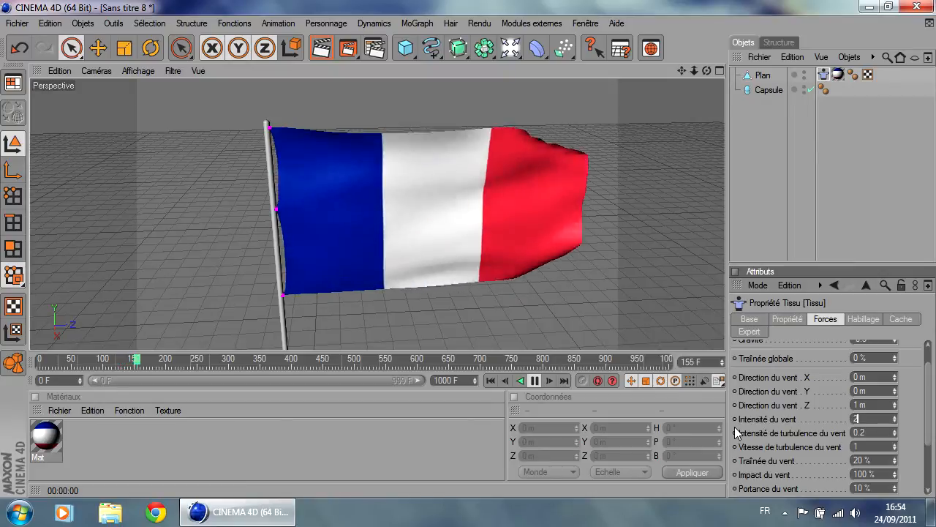
{"action": "left_click", "coordinate": [491, 379]}
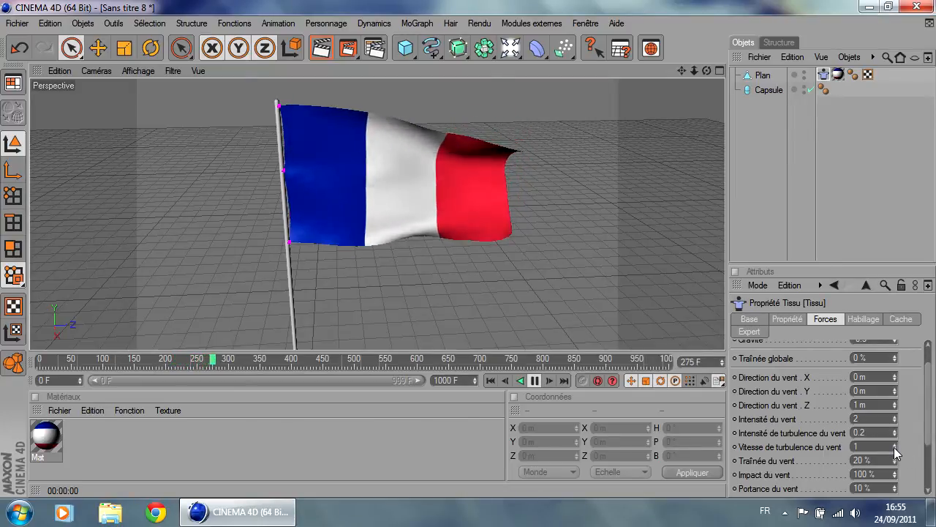
Step: While the simulation plays, set the wind turbulence speed to 8 and the wind intensity to 3
{"action": "left_click_drag", "start_coordinate": [894, 447], "coordinate": [894, 442]}
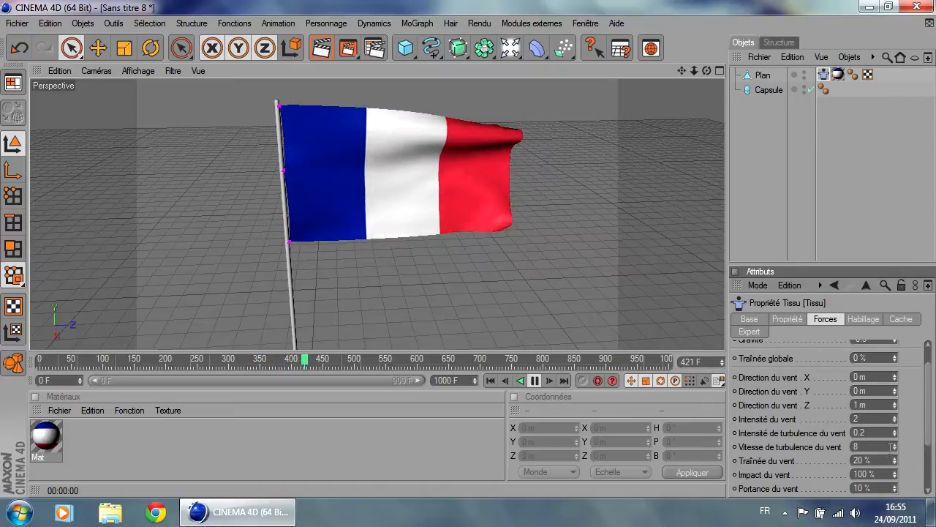
{"action": "left_click_drag", "start_coordinate": [894, 419], "coordinate": [894, 412]}
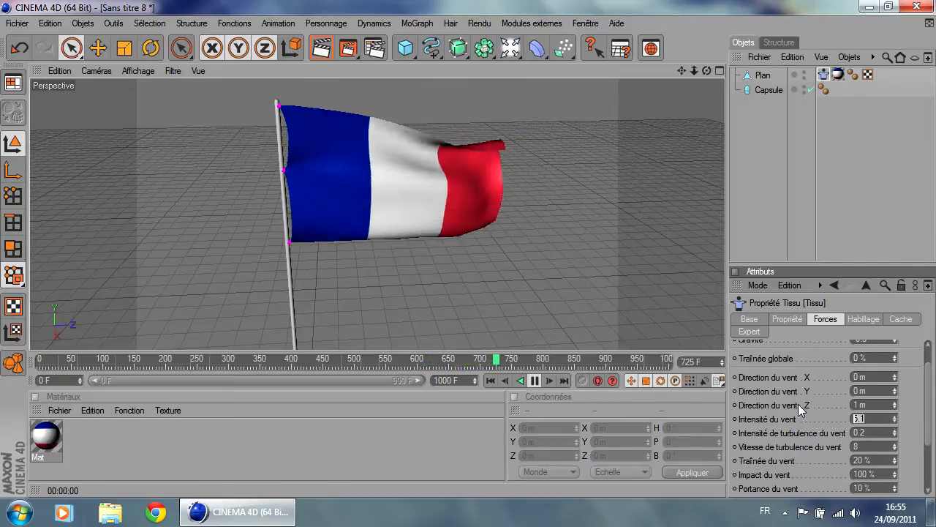
{"action": "type", "text": "3"}
{"action": "key", "text": "Return"}
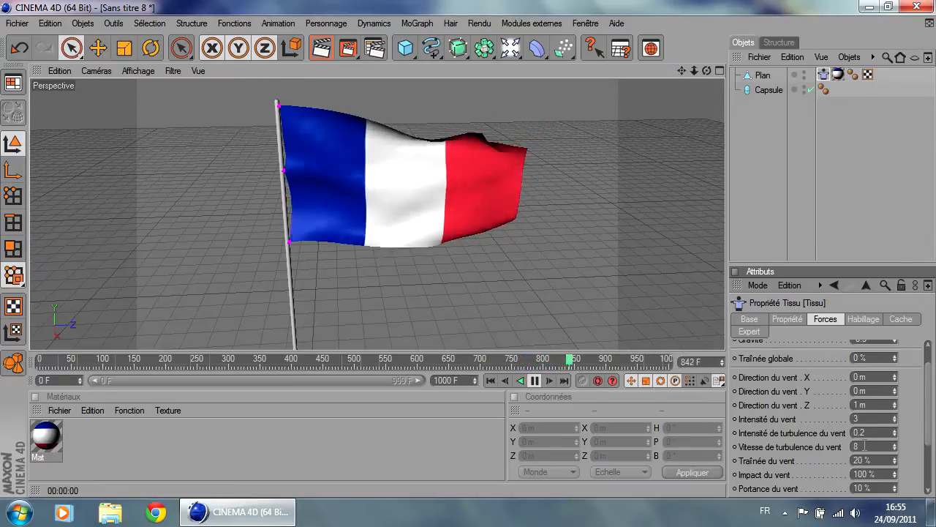
Step: Set the wind turbulence speed to 5 and view the waving flag up close
{"action": "key", "text": "Tab"}
{"action": "type", "text": "5"}
{"action": "key", "text": "Return"}
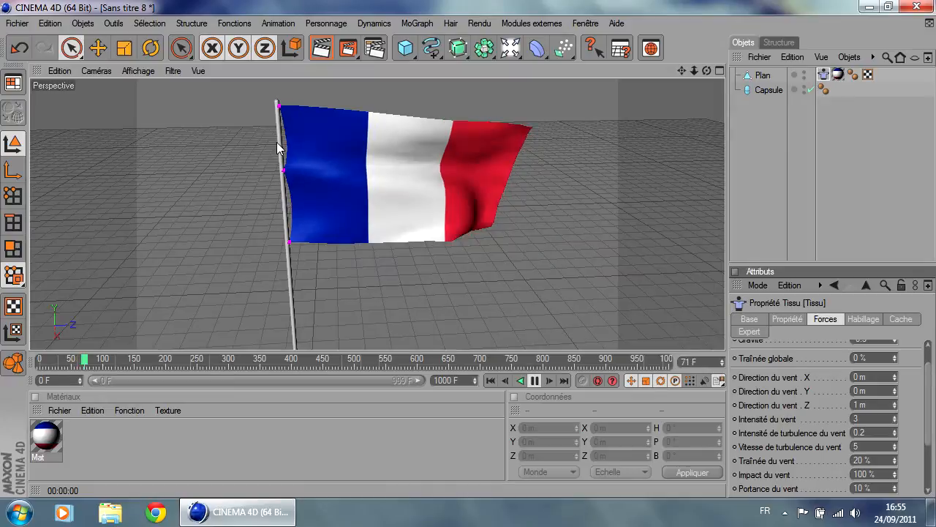
{"action": "scroll", "coordinate": [277, 142], "scroll_direction": "up", "scroll_amount": 5}
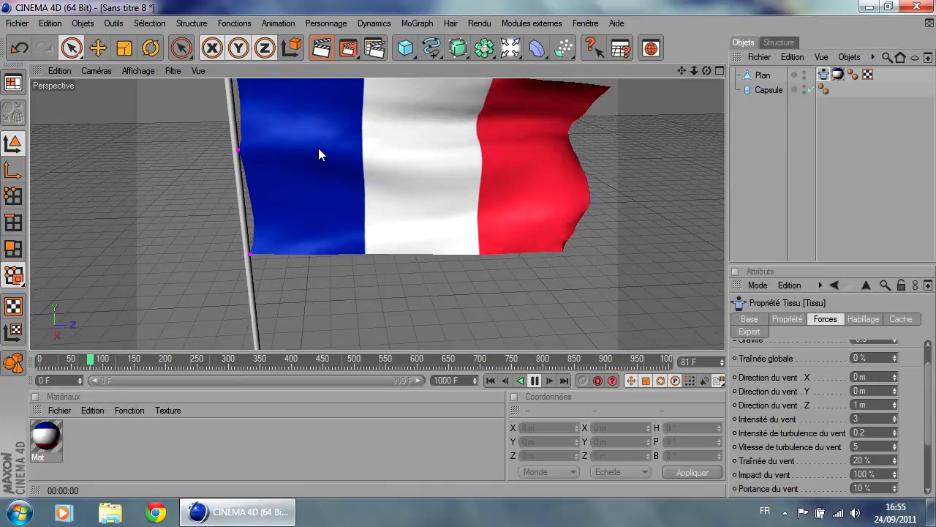
Step: Move the Capsule pole along Z to about 9.3 m, towards the flag's attached edge, while the simulation plays
{"action": "middle_click_drag", "start_coordinate": [318, 148], "coordinate": [420, 204], "text": "alt"}
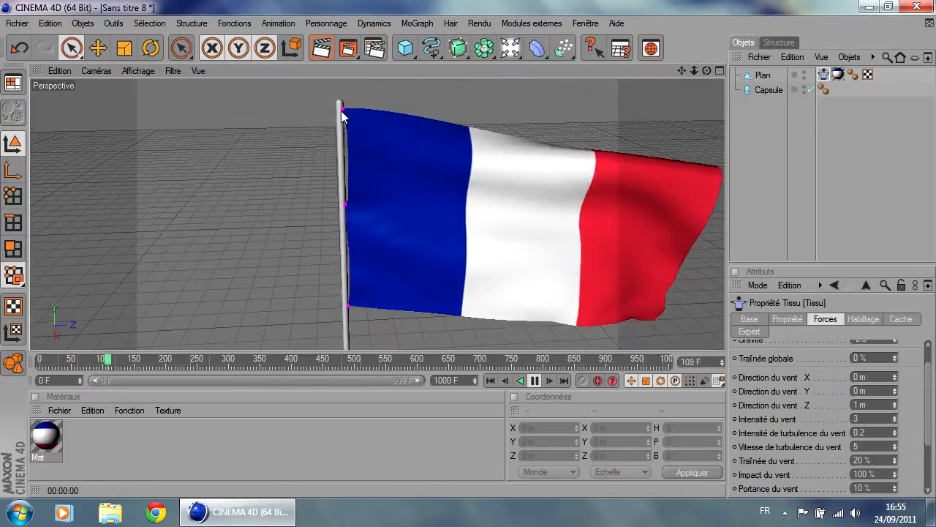
{"action": "scroll", "coordinate": [340, 119], "scroll_direction": "up", "scroll_amount": 4}
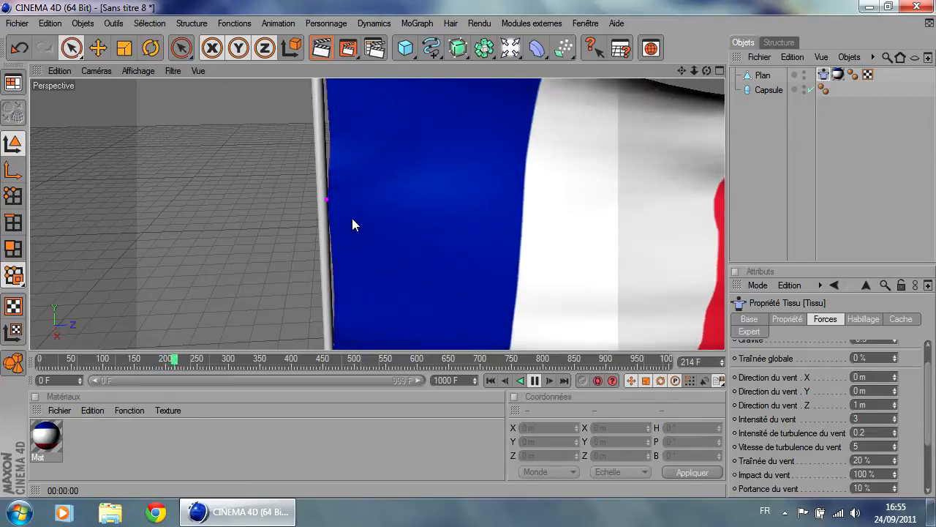
{"action": "scroll", "coordinate": [349, 217], "scroll_direction": "down", "scroll_amount": 3}
{"action": "left_click", "coordinate": [768, 90]}
{"action": "scroll", "coordinate": [420, 269], "scroll_direction": "down", "scroll_amount": 3}
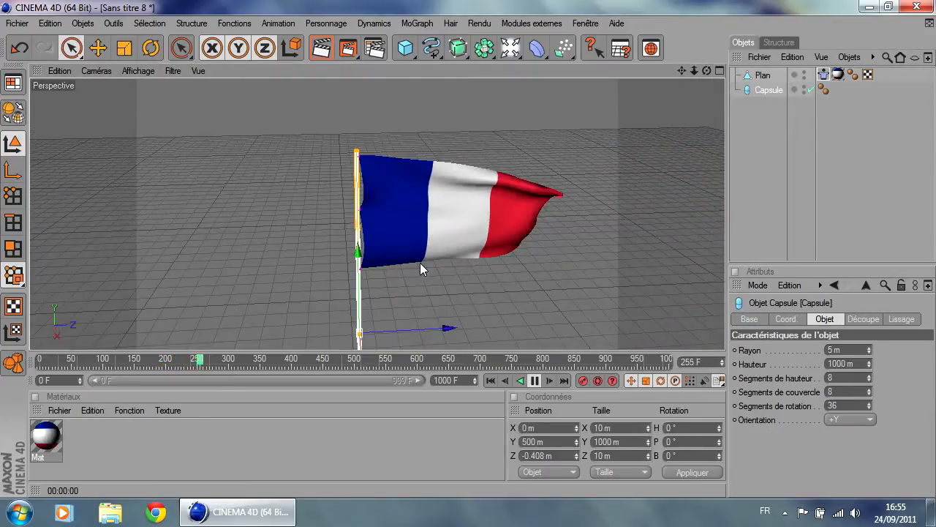
{"action": "scroll", "coordinate": [383, 152], "scroll_direction": "up", "scroll_amount": 6}
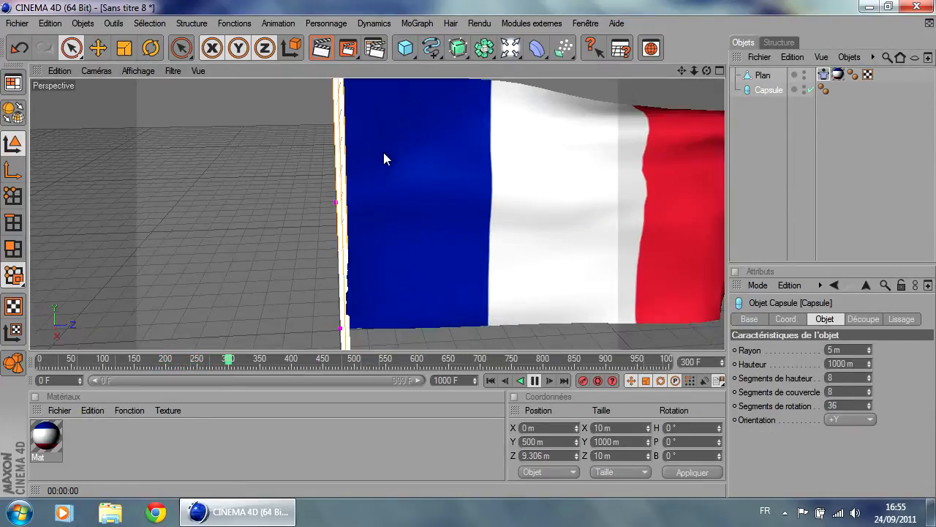
{"action": "left_click", "coordinate": [272, 199]}
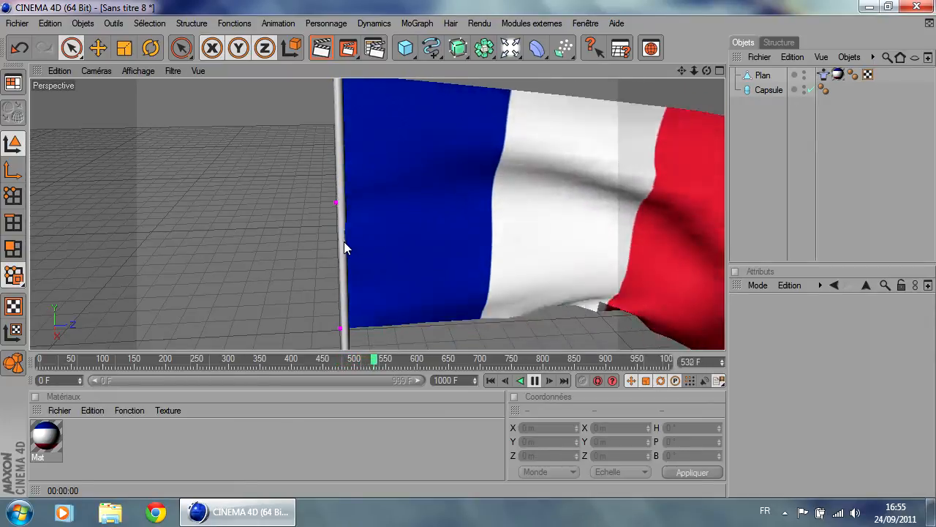
{"action": "scroll", "coordinate": [370, 250], "scroll_direction": "down", "scroll_amount": 5}
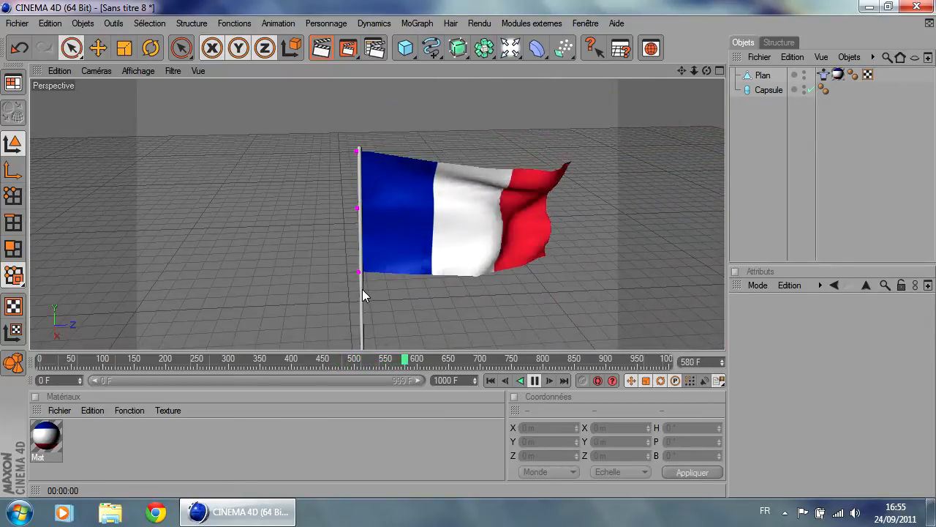
Step: Add a Collision tag to the Capsule pole so the cloth flag collides with it
{"action": "left_click", "coordinate": [361, 289]}
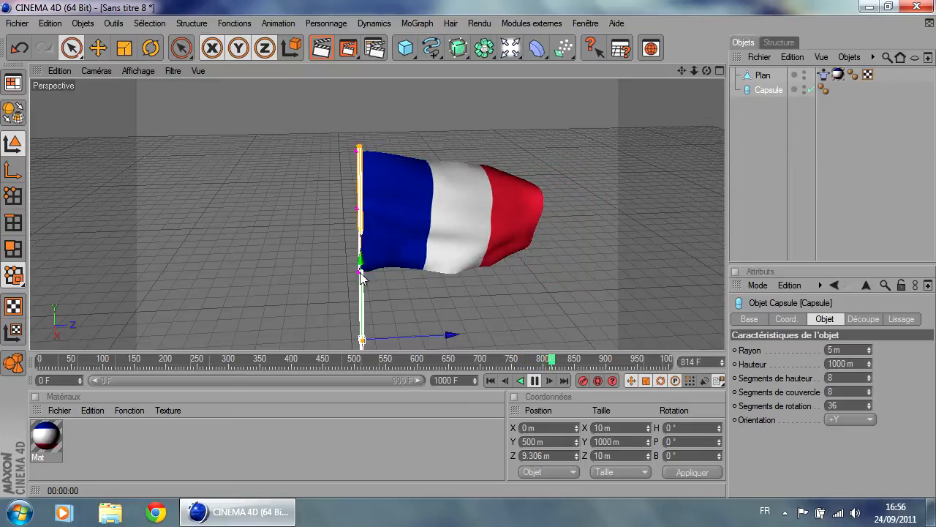
{"action": "right_click", "coordinate": [766, 90]}
{"action": "mouse_move", "coordinate": [619, 58]}
{"action": "left_click", "coordinate": [805, 61]}
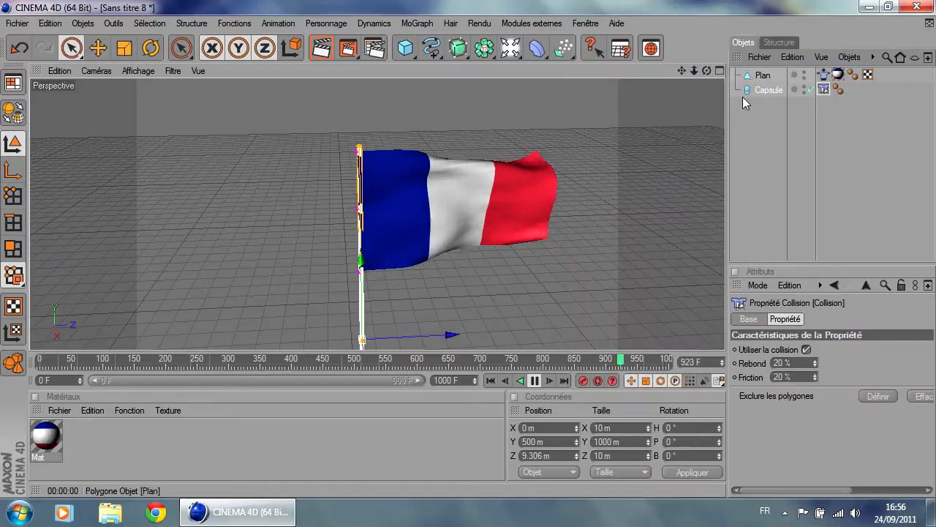
{"action": "scroll", "coordinate": [376, 251], "scroll_direction": "up", "scroll_amount": 3}
{"action": "scroll", "coordinate": [375, 251], "scroll_direction": "up", "scroll_amount": 3}
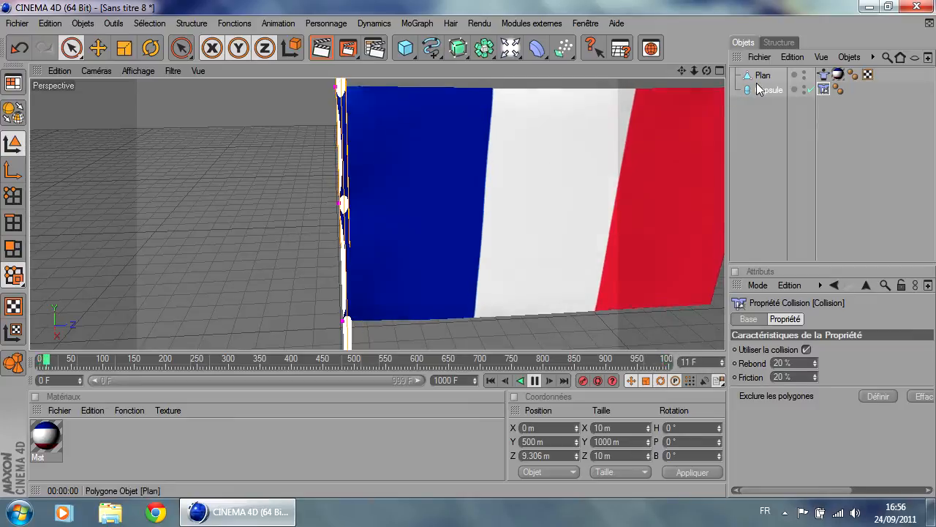
Step: Move the Capsule pole back along Z to about 0.78 m and check the flag's attached edge up close
{"action": "left_click", "coordinate": [764, 90]}
{"action": "scroll", "coordinate": [406, 148], "scroll_direction": "down", "scroll_amount": 3}
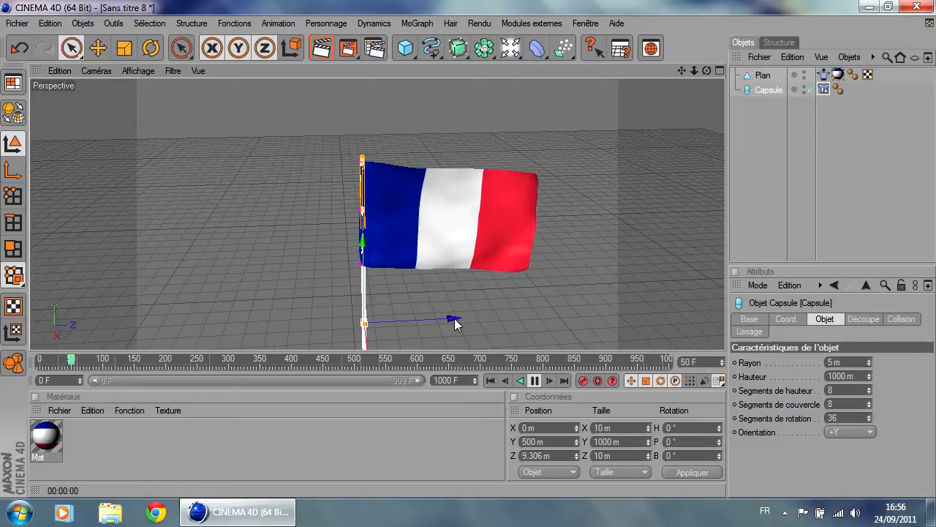
{"action": "left_click_drag", "start_coordinate": [453, 322], "coordinate": [449, 320]}
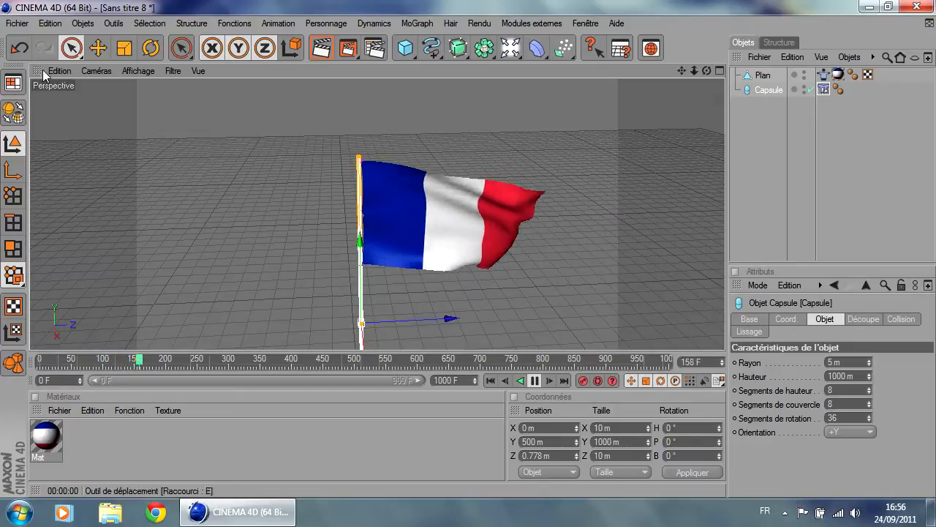
{"action": "scroll", "coordinate": [395, 209], "scroll_direction": "up", "scroll_amount": 5}
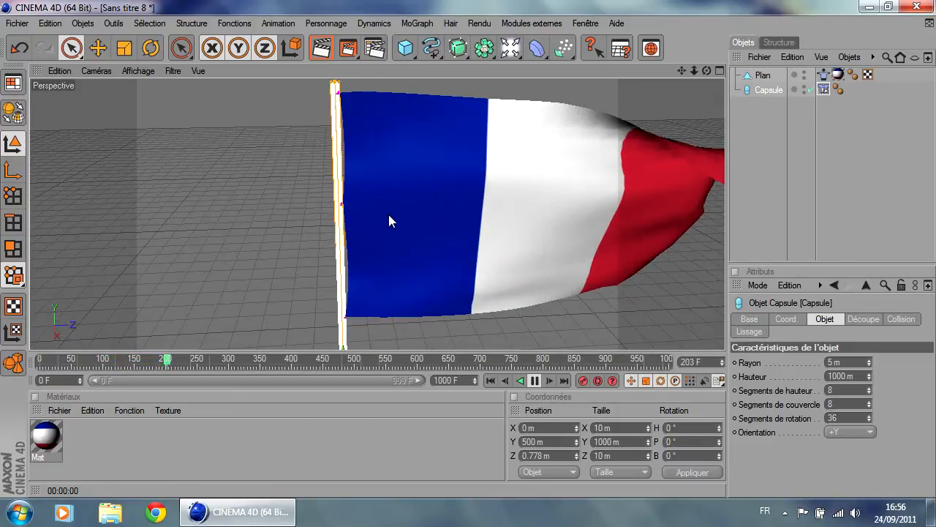
{"action": "scroll", "coordinate": [605, 317], "scroll_direction": "down", "scroll_amount": 3}
{"action": "left_click", "coordinate": [605, 318]}
{"action": "scroll", "coordinate": [329, 227], "scroll_direction": "up", "scroll_amount": 5}
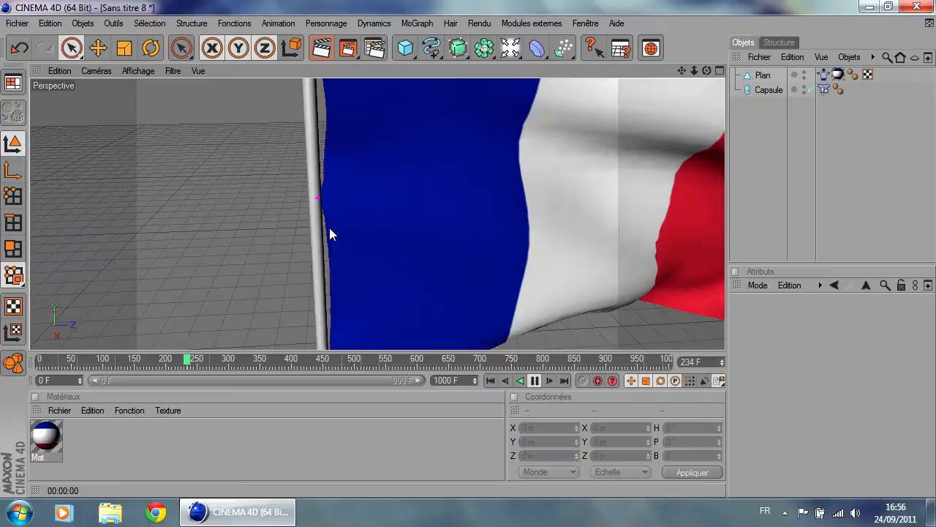
{"action": "scroll", "coordinate": [322, 179], "scroll_direction": "down", "scroll_amount": 3}
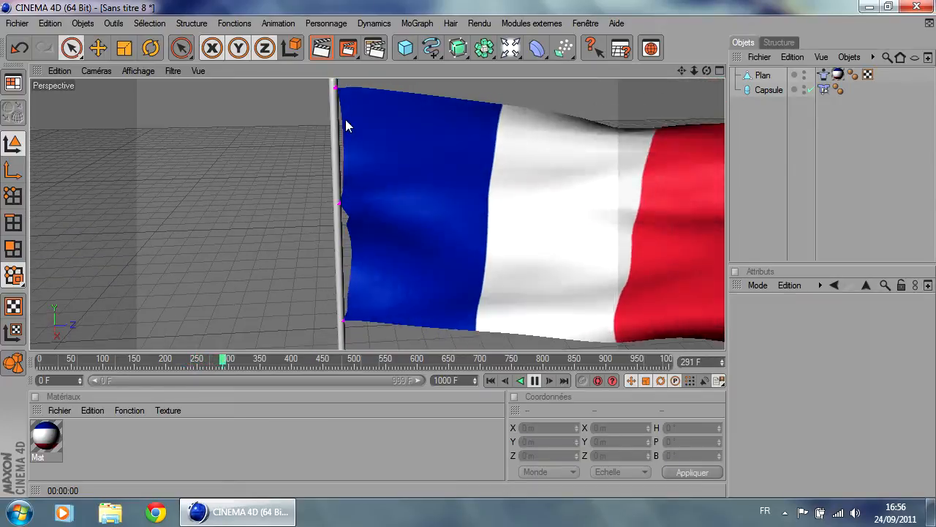
{"action": "scroll", "coordinate": [393, 205], "scroll_direction": "down", "scroll_amount": 3}
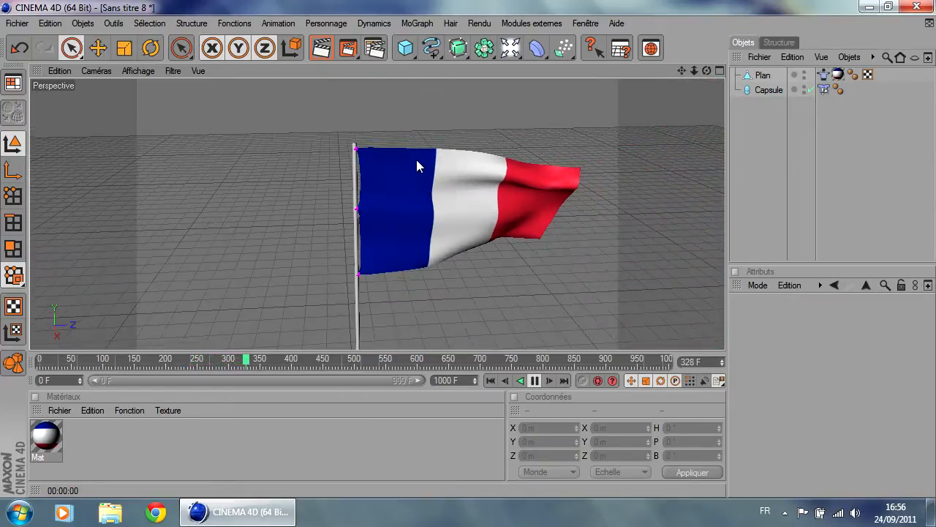
Step: Create a new blank material
{"action": "middle_click_drag", "start_coordinate": [490, 197], "coordinate": [410, 197], "text": "alt"}
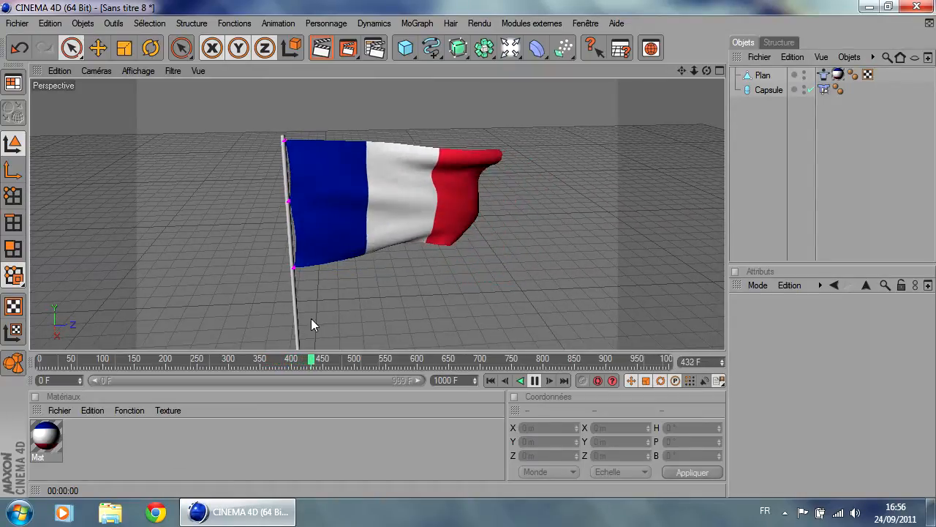
{"action": "left_click_drag", "start_coordinate": [294, 330], "coordinate": [335, 283], "text": "alt"}
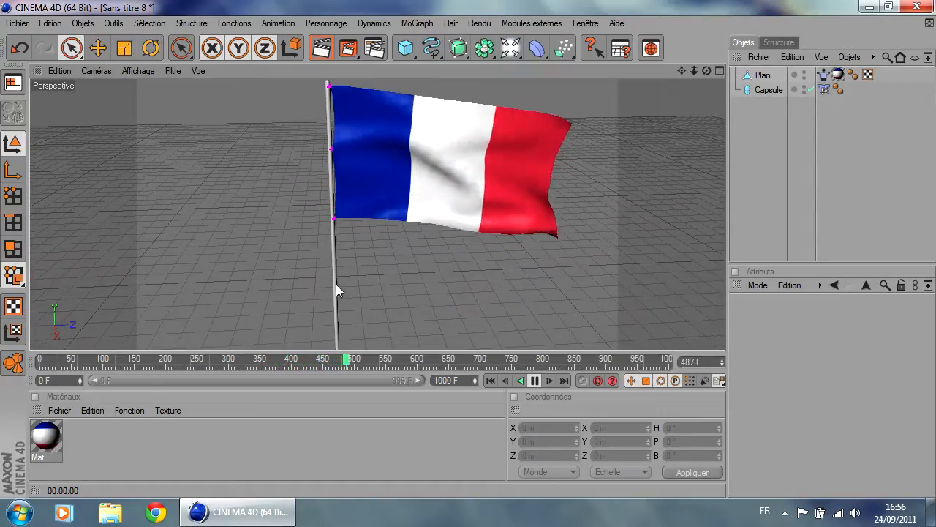
{"action": "scroll", "coordinate": [334, 280], "scroll_direction": "up", "scroll_amount": 5}
{"action": "double_click", "coordinate": [94, 429]}
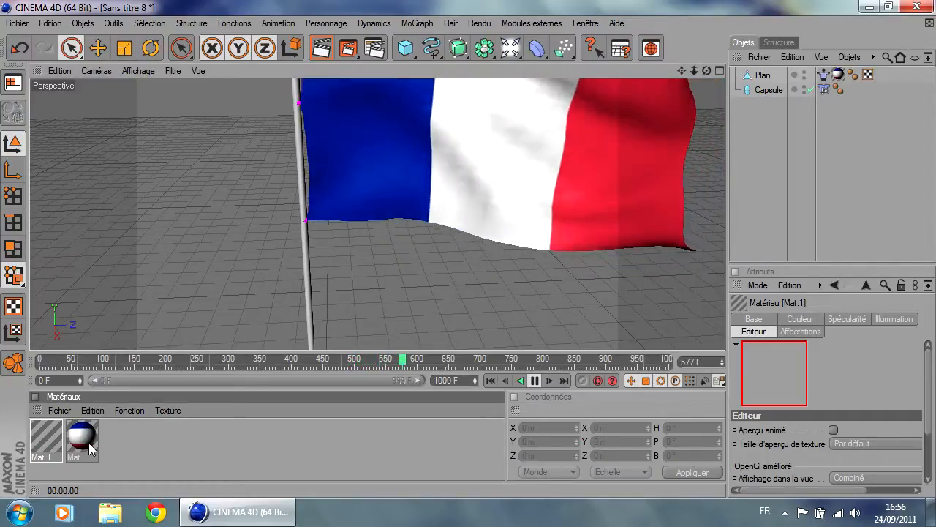
Step: Load the Metal - Silver preset from the Engineering Edition materials and apply it to the Capsule pole
{"action": "left_click", "coordinate": [58, 412]}
{"action": "mouse_move", "coordinate": [122, 362]}
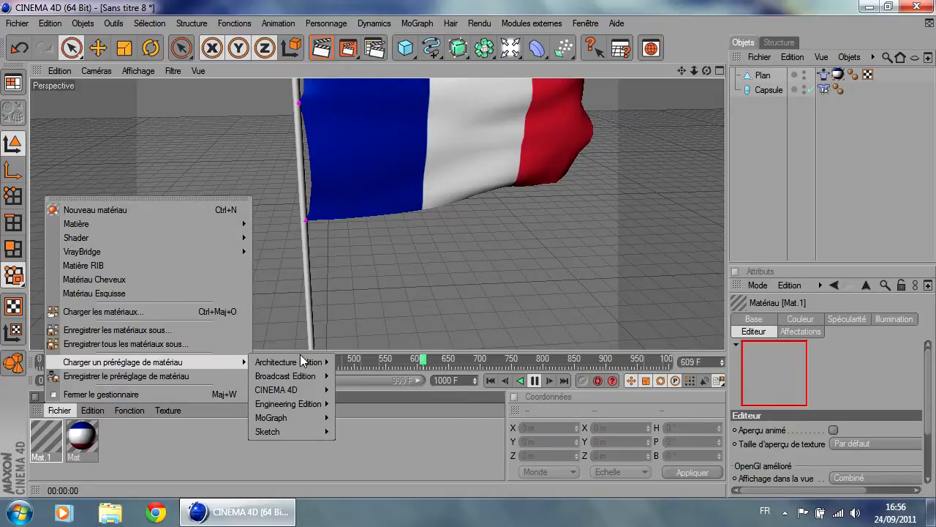
{"action": "mouse_move", "coordinate": [296, 377]}
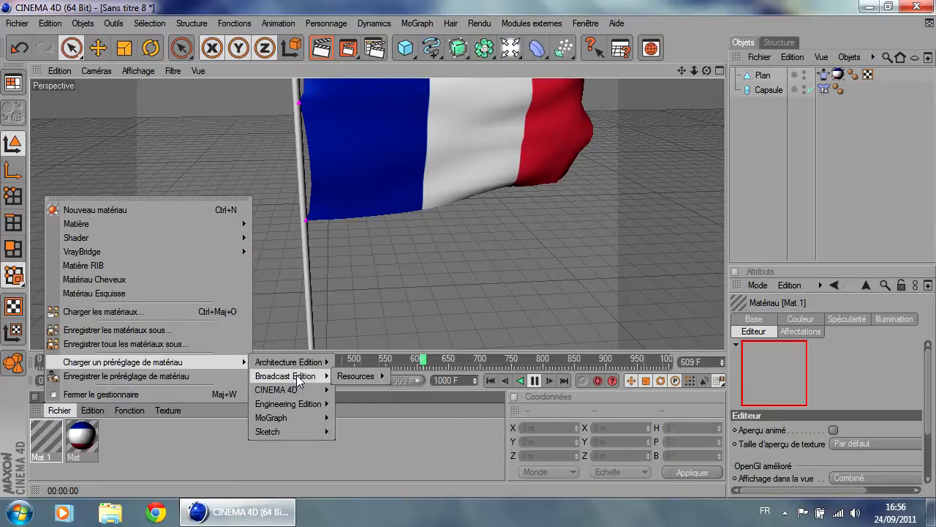
{"action": "mouse_move", "coordinate": [295, 414]}
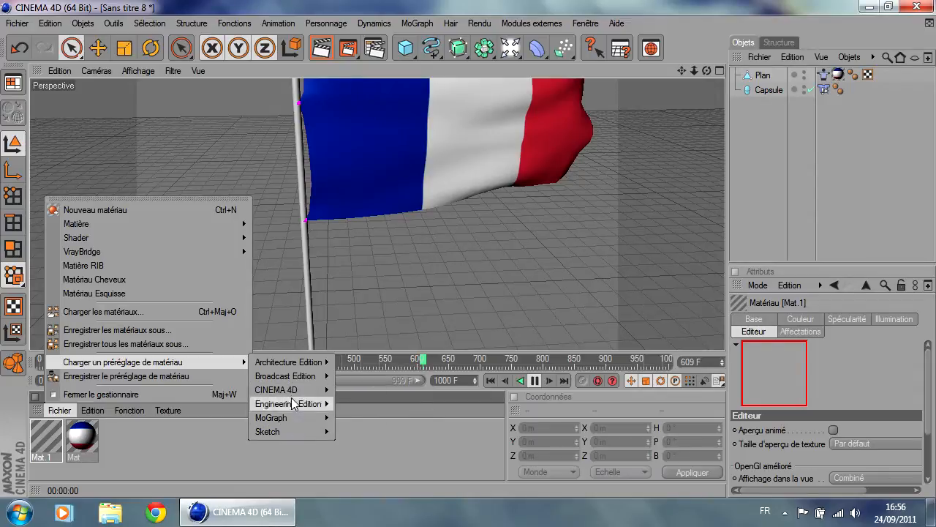
{"action": "mouse_move", "coordinate": [354, 390]}
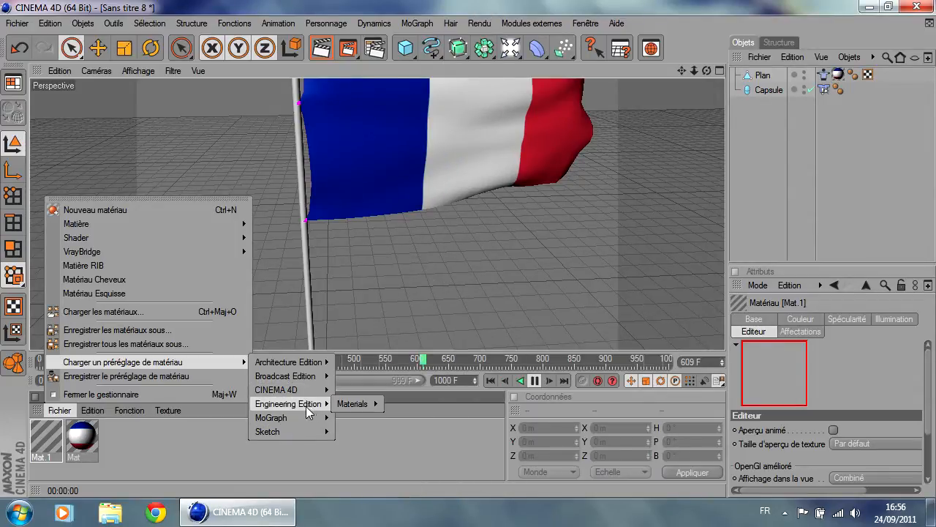
{"action": "mouse_move", "coordinate": [419, 418]}
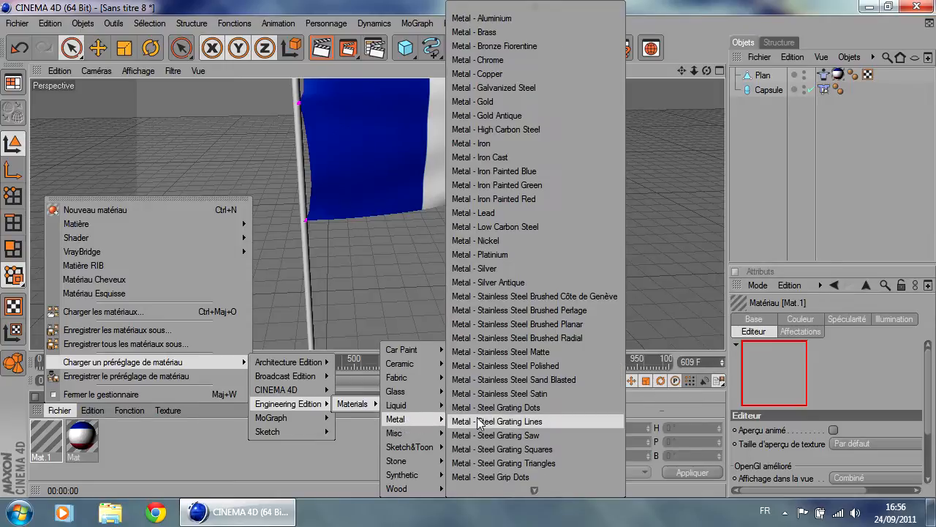
{"action": "left_click", "coordinate": [515, 267]}
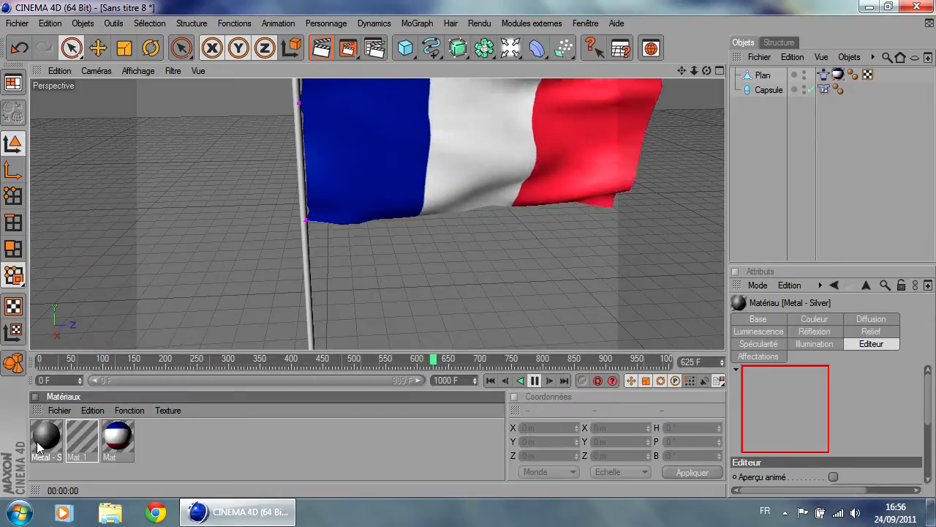
{"action": "left_click_drag", "start_coordinate": [303, 238], "coordinate": [305, 237]}
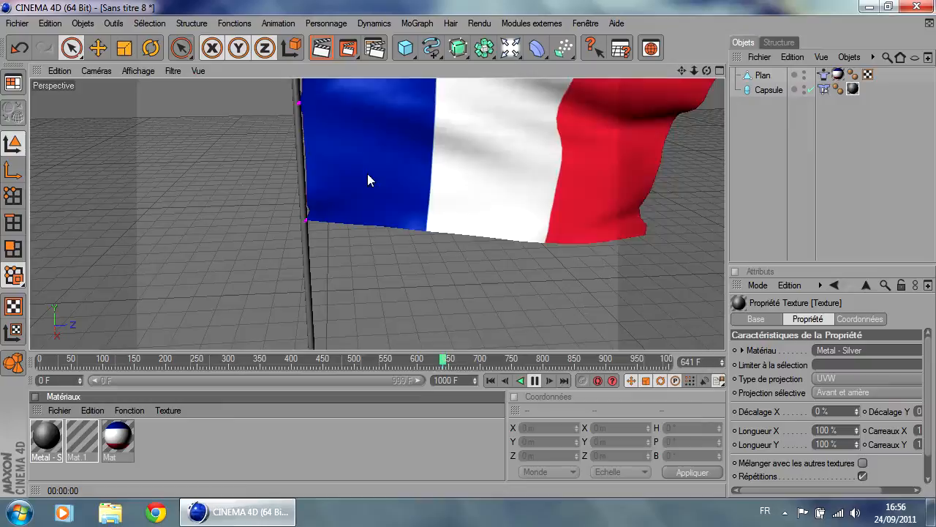
Step: Render the perspective view to inspect the whole flag and its metal pole
{"action": "left_click", "coordinate": [321, 49]}
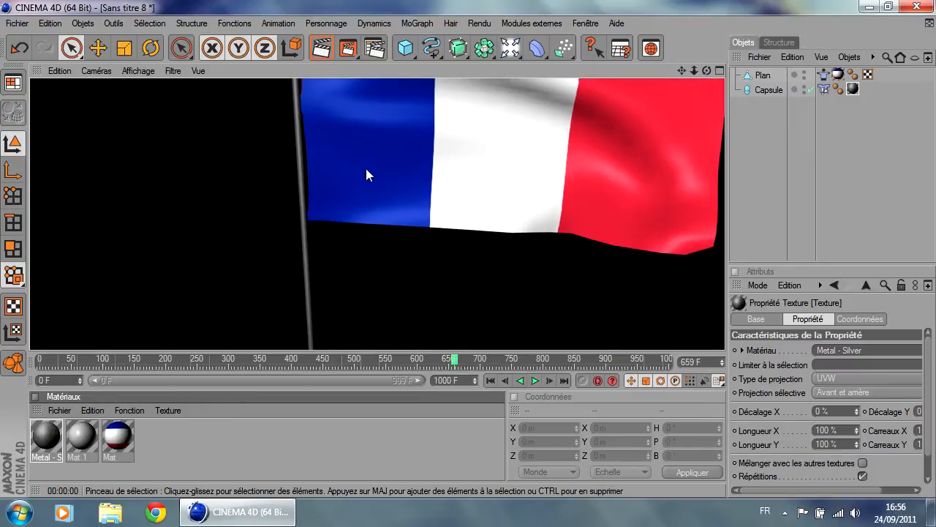
{"action": "scroll", "coordinate": [448, 212], "scroll_direction": "down", "scroll_amount": 3}
{"action": "middle_click_drag", "start_coordinate": [428, 177], "coordinate": [389, 238], "text": "alt"}
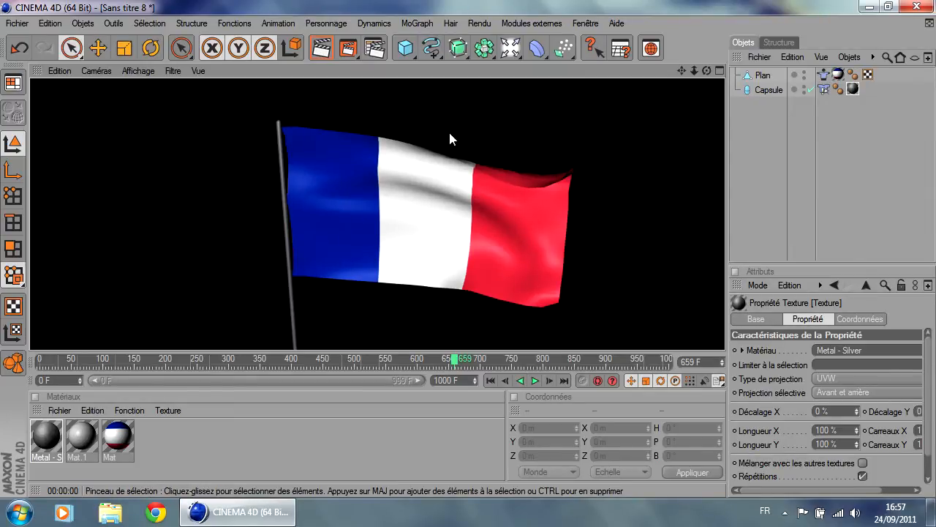
{"action": "middle_click", "coordinate": [391, 188]}
{"action": "middle_click", "coordinate": [236, 165]}
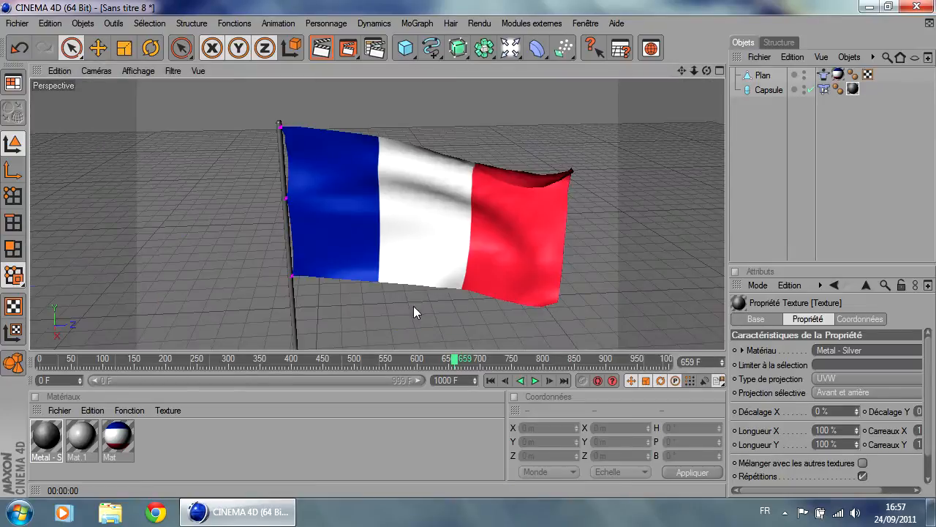
Step: Set the Metal - Silver material's colour to light grey, RGB 208, 208, 208
{"action": "double_click", "coordinate": [48, 437]}
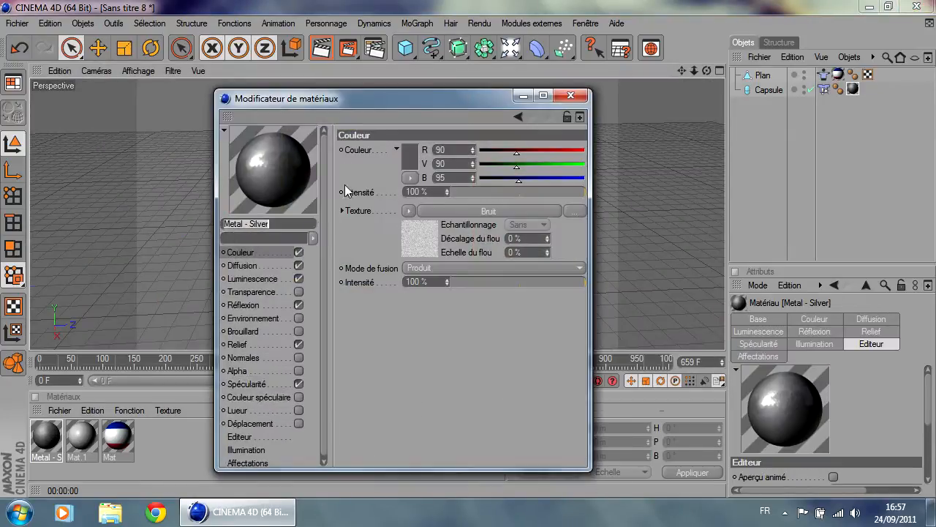
{"action": "left_click", "coordinate": [414, 162]}
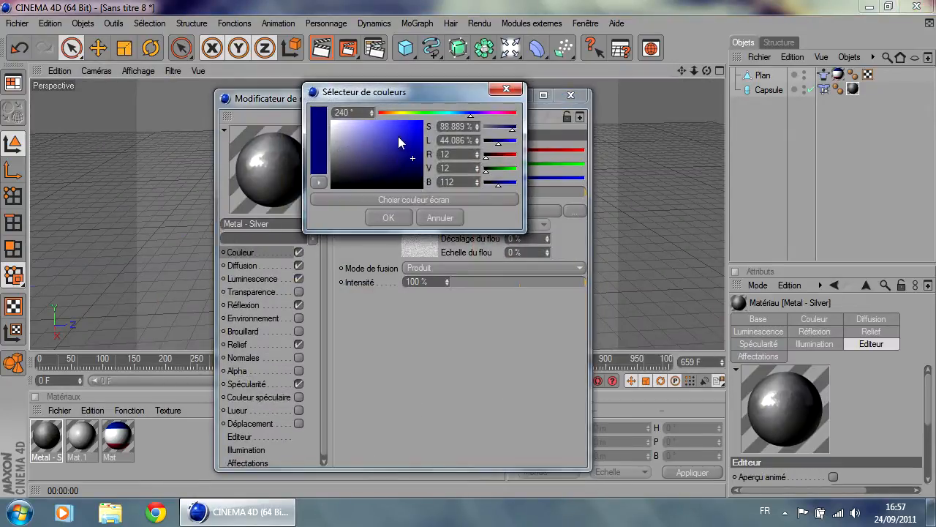
{"action": "left_click", "coordinate": [504, 90]}
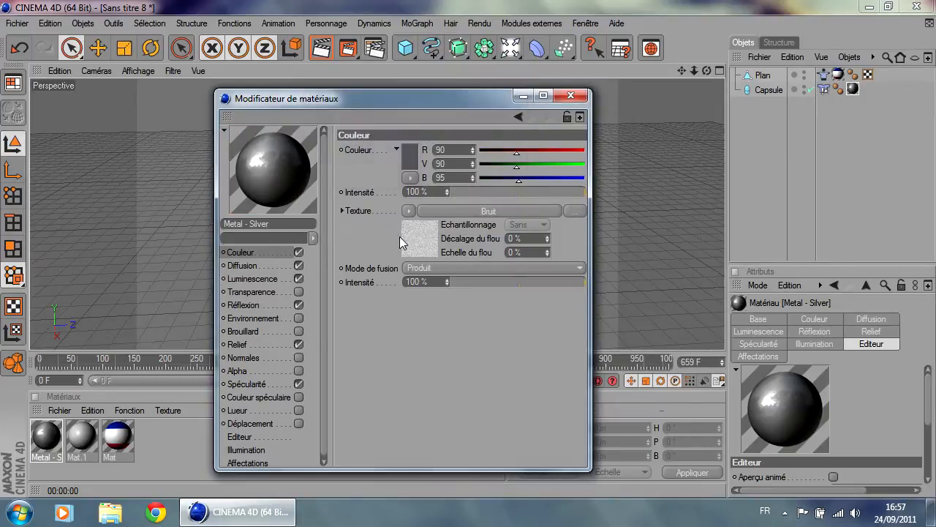
{"action": "left_click", "coordinate": [411, 158]}
{"action": "left_click", "coordinate": [505, 87]}
{"action": "left_click", "coordinate": [411, 157]}
{"action": "left_click_drag", "start_coordinate": [331, 149], "coordinate": [326, 132]}
{"action": "left_click", "coordinate": [381, 214]}
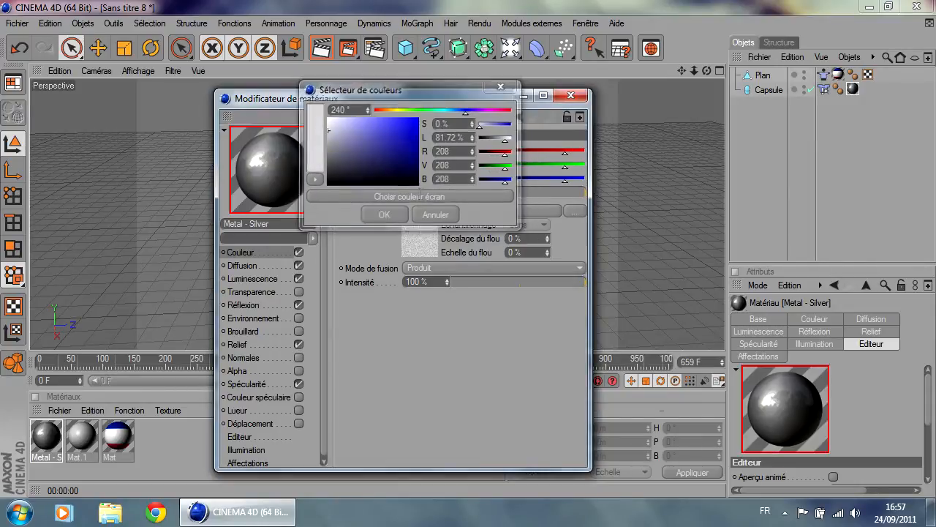
{"action": "left_click", "coordinate": [571, 95]}
Step: Render the view again to check the lightened pole, and return to the editor view with the flag framed from farther away
{"action": "left_click", "coordinate": [320, 48]}
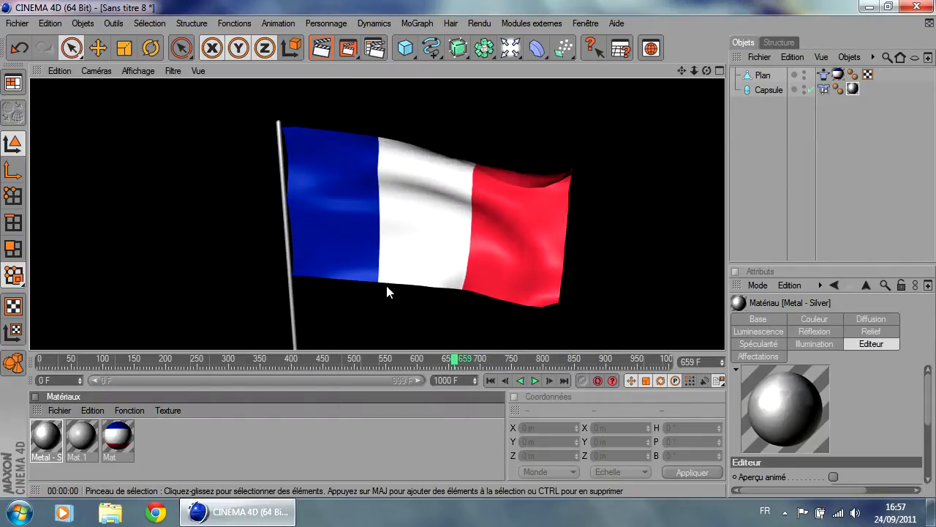
{"action": "middle_click", "coordinate": [435, 194]}
{"action": "middle_click", "coordinate": [254, 145]}
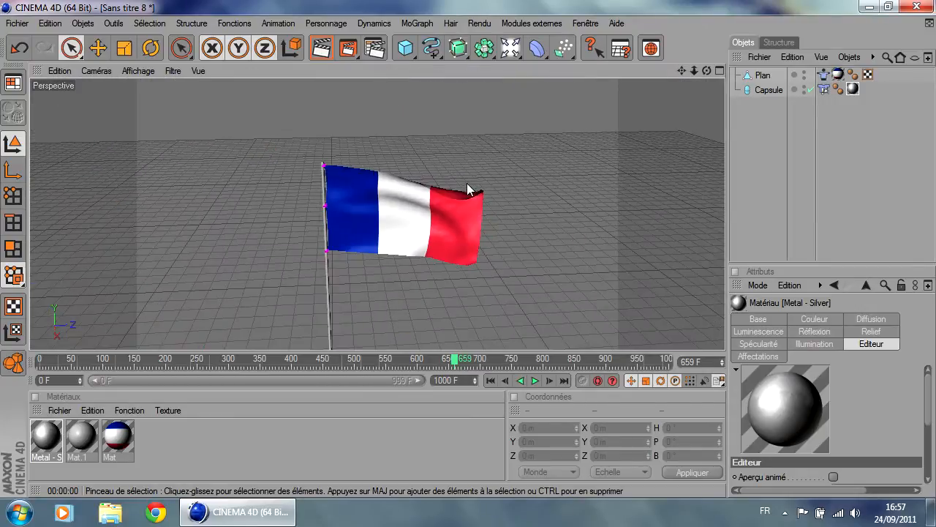
{"action": "middle_click_drag", "start_coordinate": [526, 270], "coordinate": [500, 216], "text": "alt"}
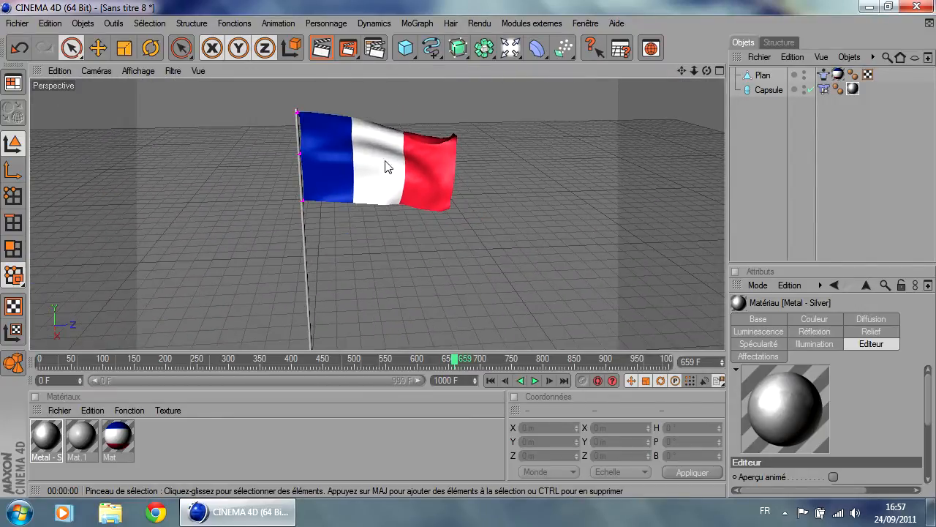
Step: Review the available particle force objects and the wind and air settings among the flag plane's cloth forces
{"action": "left_click", "coordinate": [824, 75]}
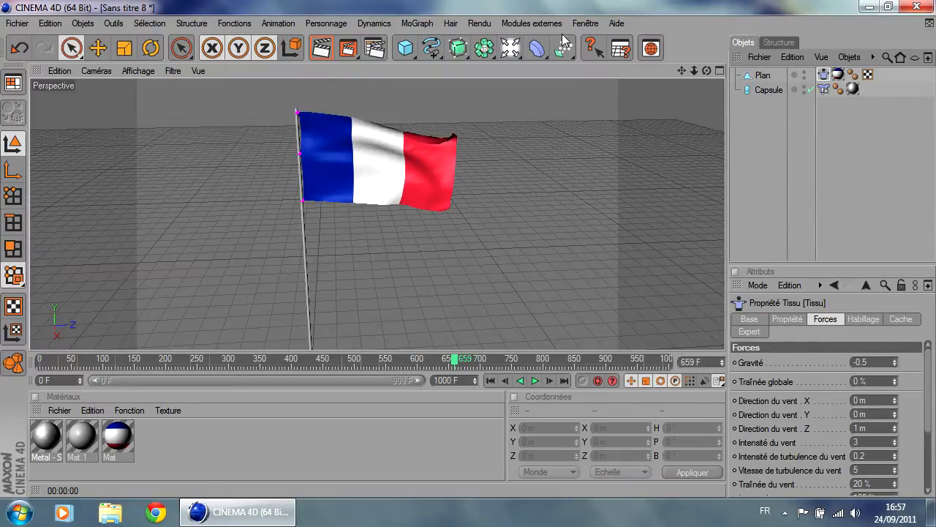
{"action": "left_click_drag", "start_coordinate": [567, 50], "coordinate": [779, 99]}
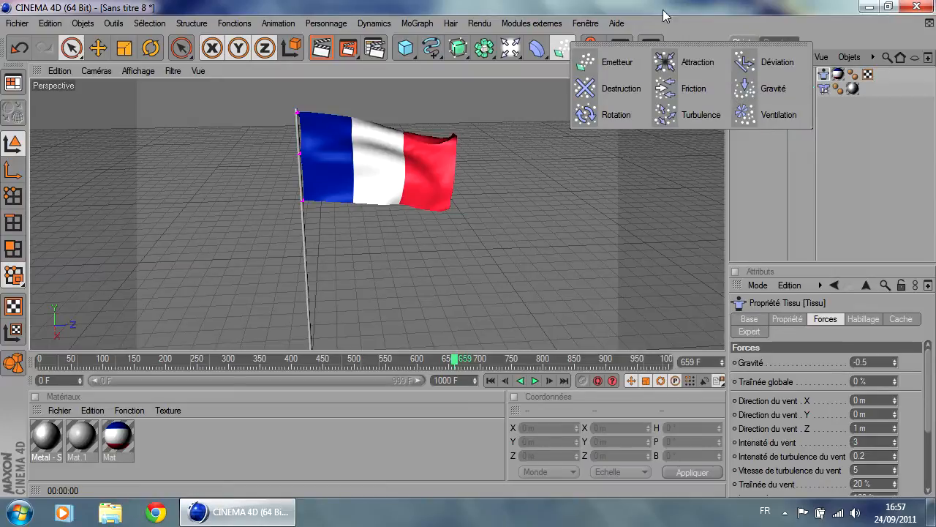
{"action": "left_click_drag", "start_coordinate": [663, 10], "coordinate": [634, 1]}
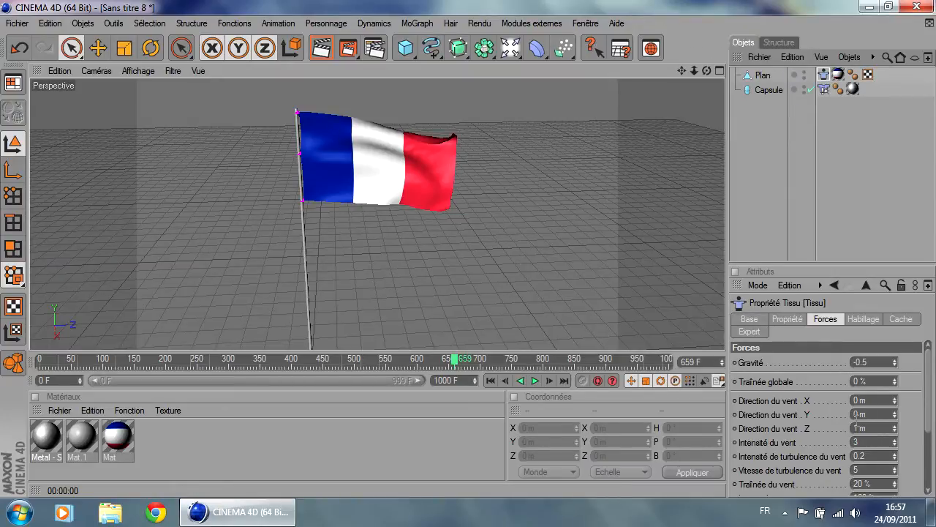
{"action": "left_click_drag", "start_coordinate": [929, 396], "coordinate": [933, 455]}
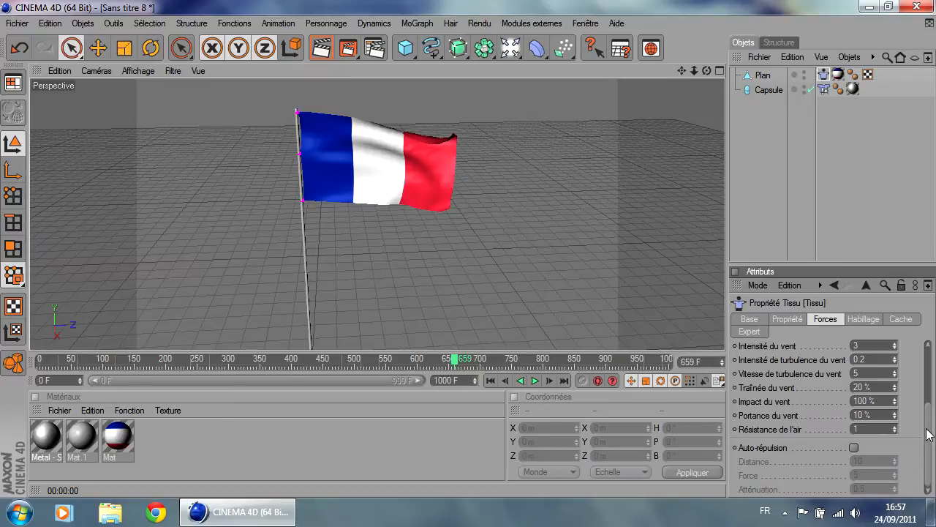
{"action": "left_click_drag", "start_coordinate": [929, 434], "coordinate": [931, 353]}
{"action": "middle_click_drag", "start_coordinate": [365, 160], "coordinate": [399, 182], "text": "alt"}
{"action": "scroll", "coordinate": [420, 134], "scroll_direction": "up", "scroll_amount": 3}
{"action": "middle_click_drag", "start_coordinate": [420, 135], "coordinate": [373, 160], "text": "alt"}
{"action": "scroll", "coordinate": [434, 136], "scroll_direction": "down", "scroll_amount": 2}
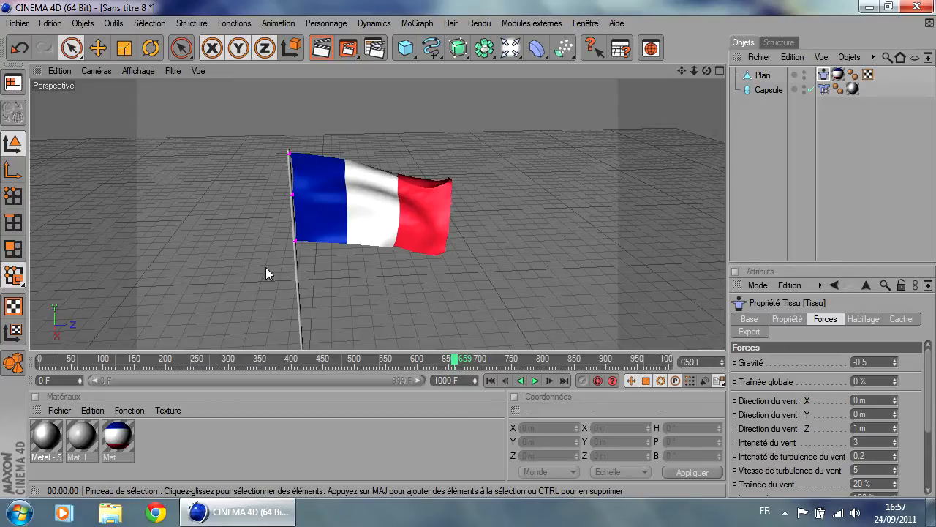
{"action": "middle_click_drag", "start_coordinate": [269, 253], "coordinate": [348, 223], "text": "alt"}
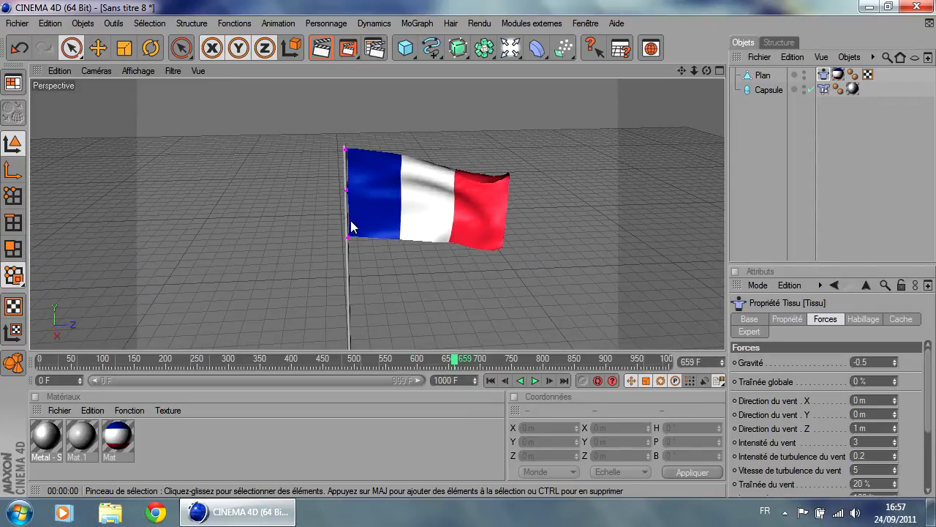
{"action": "scroll", "coordinate": [300, 242], "scroll_direction": "down", "scroll_amount": 3}
{"action": "scroll", "coordinate": [344, 259], "scroll_direction": "up", "scroll_amount": 3}
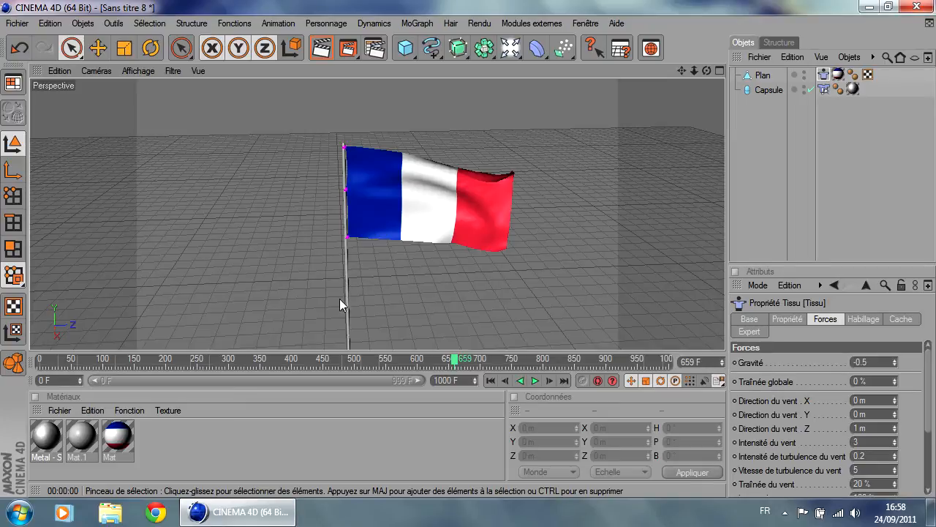
{"action": "left_click_drag", "start_coordinate": [382, 287], "coordinate": [269, 289], "text": "alt"}
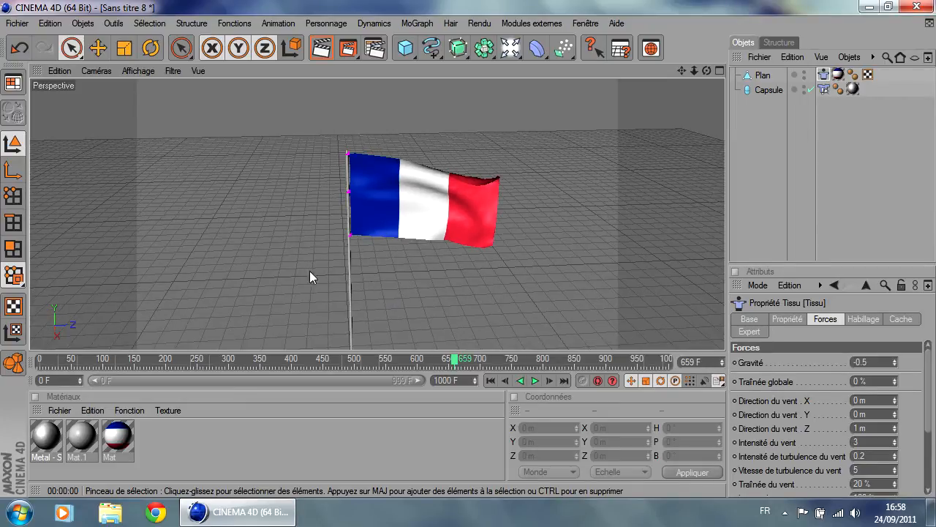